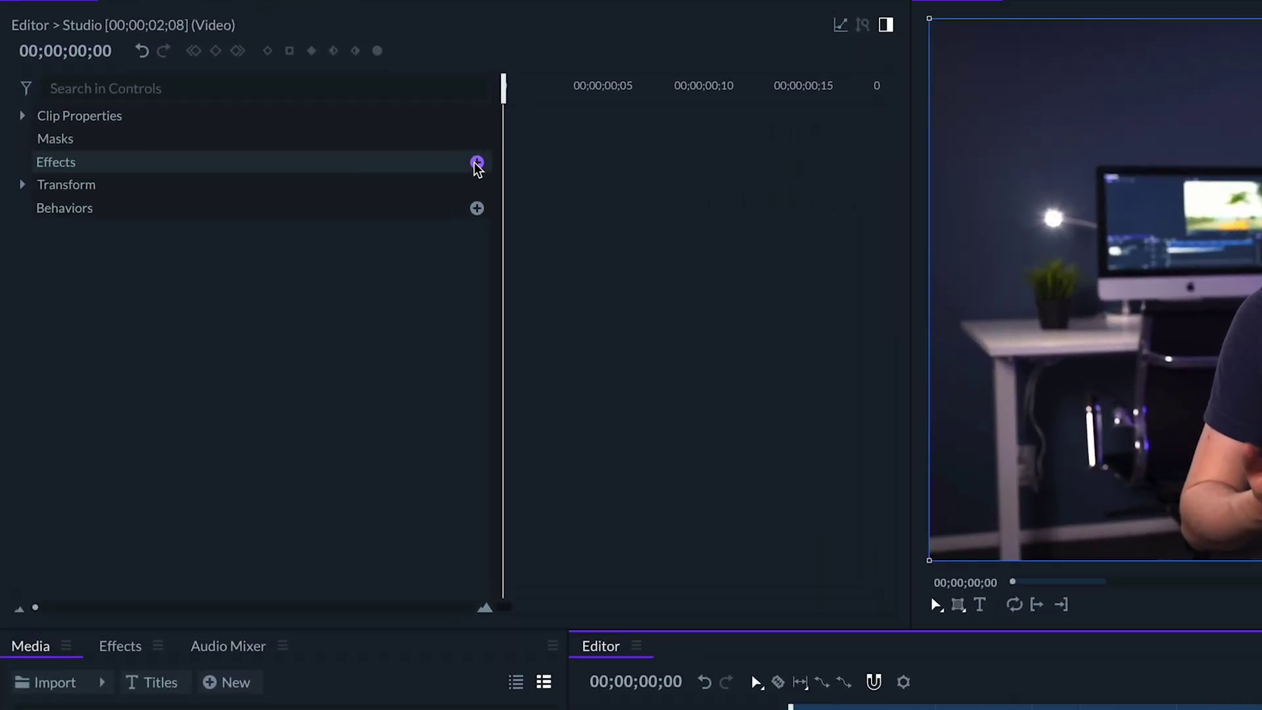
Add a Chromatic Aberration effect to the Studio clip and raise its Distance to 10%.
left_click(315, 156)
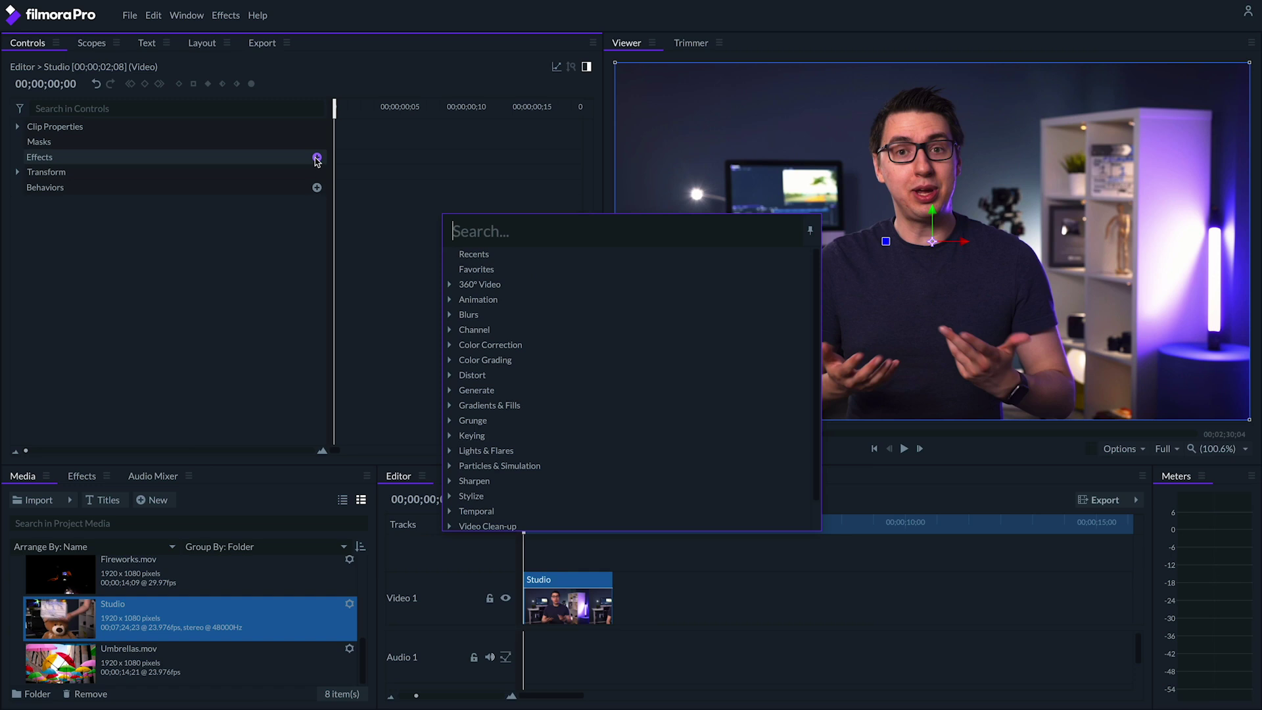
type("chrom")
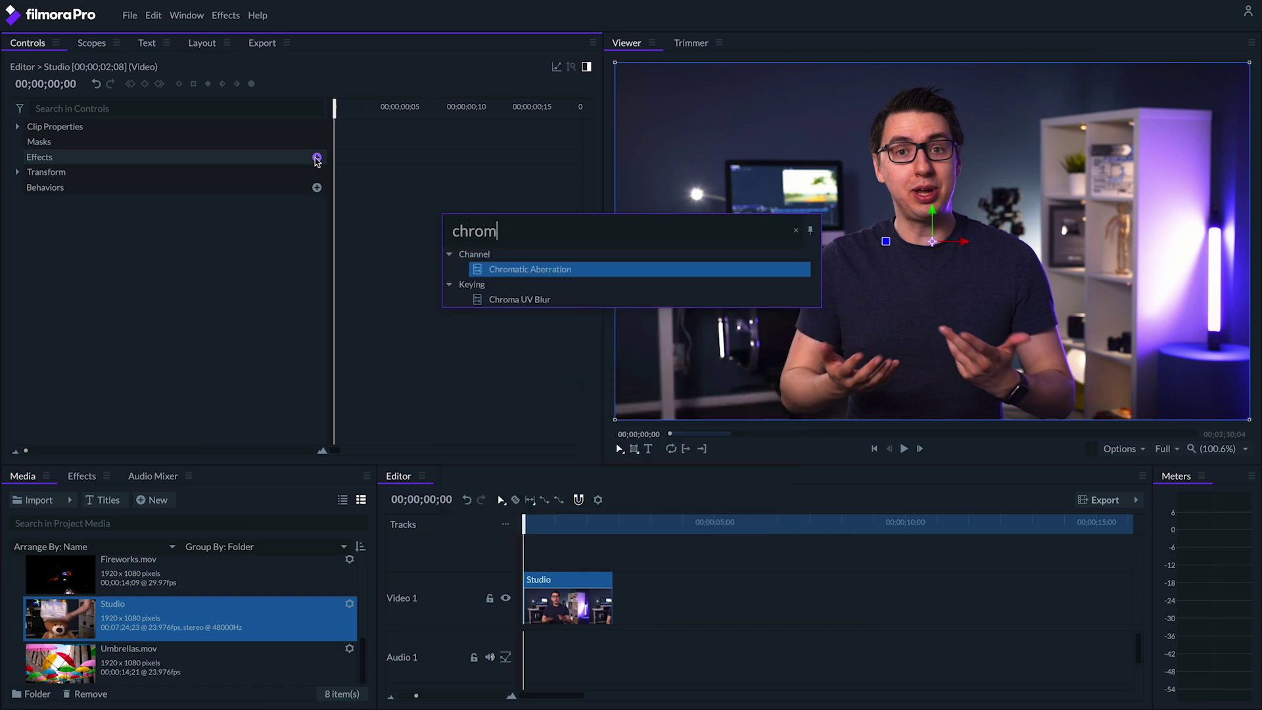
key("Return")
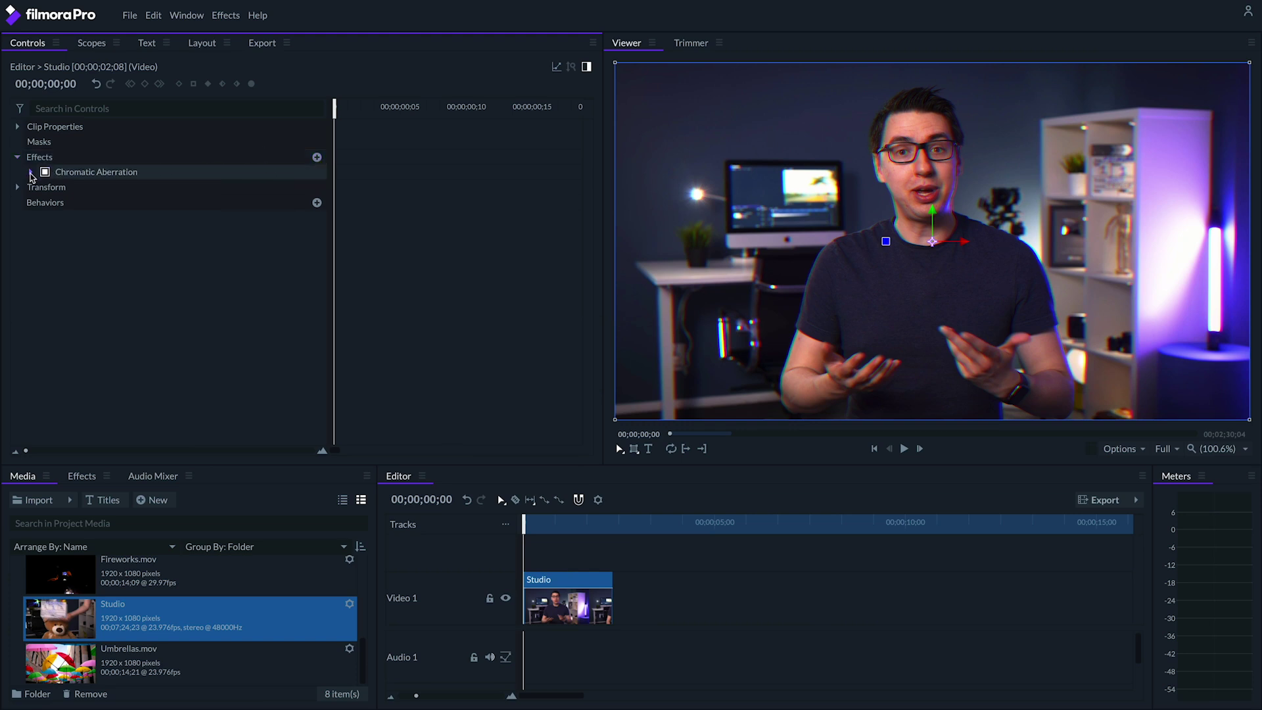
left_click(31, 172)
left_click_drag(227, 188, 259, 191)
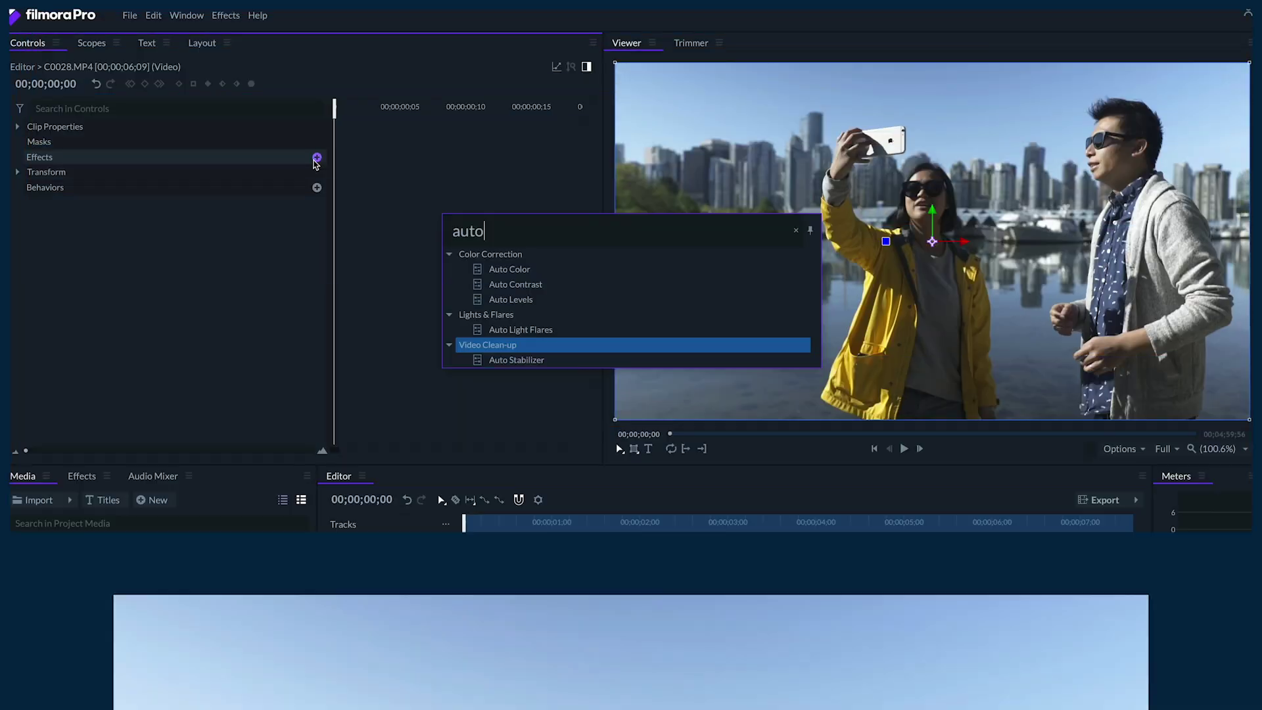
Add Auto Stabilizer to C0028.MP4, analyse the footage, and adjust the Crop Window slider.
key("Down")
key("Return")
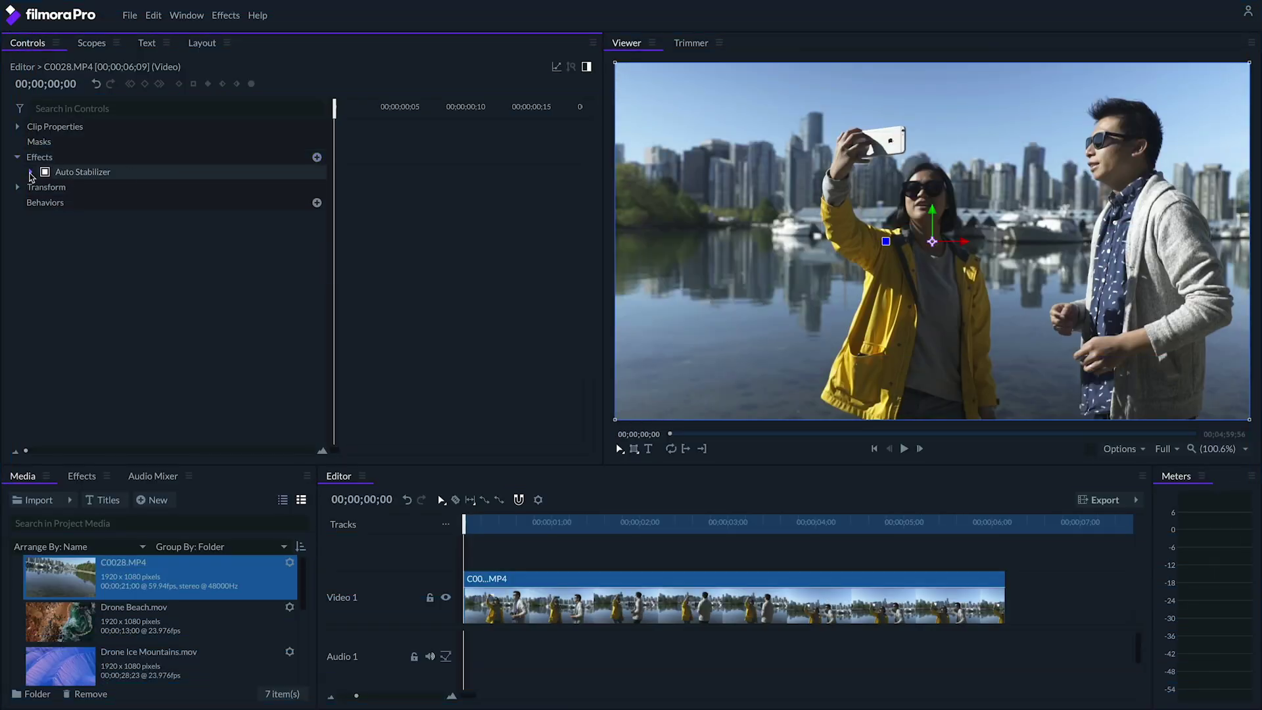
left_click(97, 176)
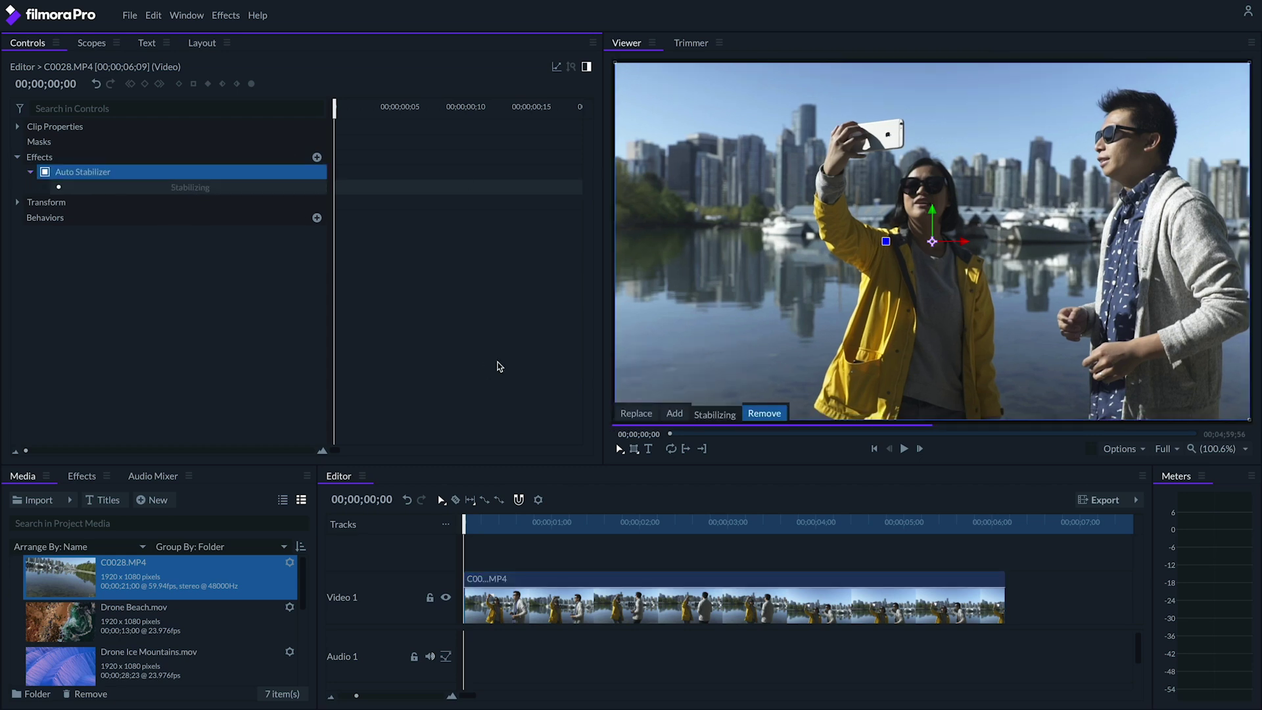
left_click(236, 190)
mouse_move(237, 190)
left_mouse_down()
mouse_move(217, 188)
mouse_move(238, 203)
mouse_move(242, 190)
left_mouse_up()
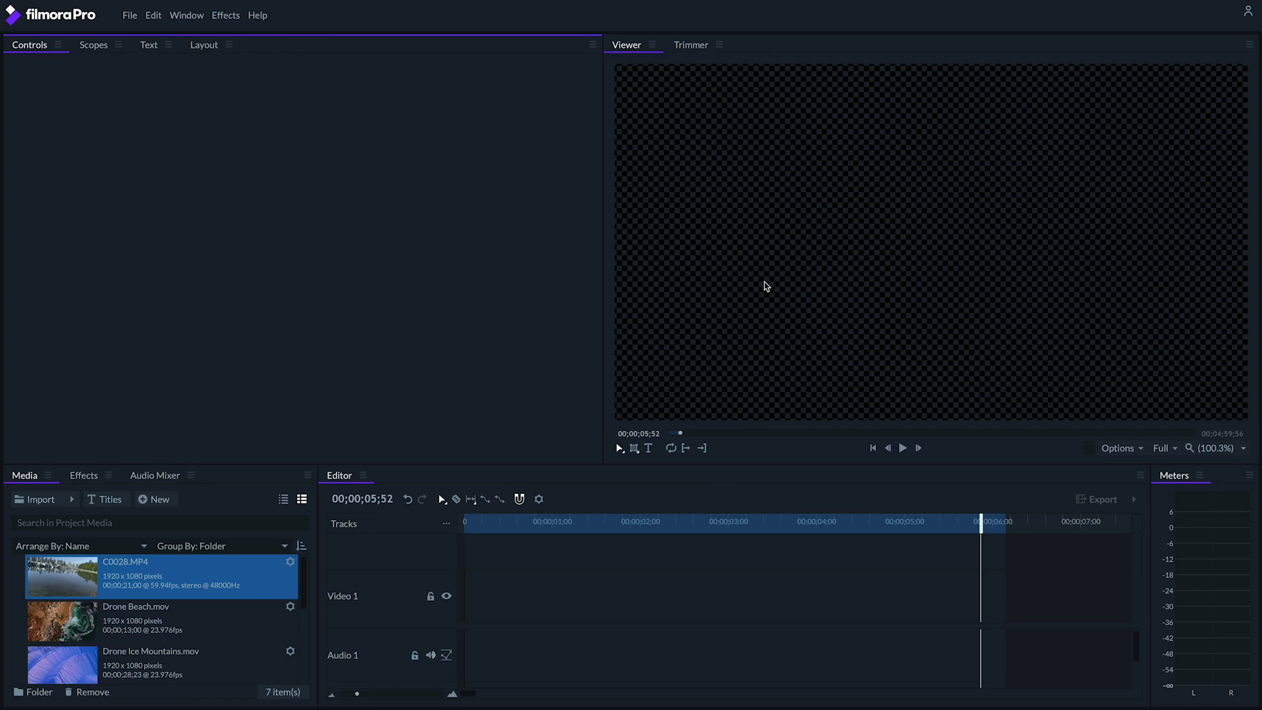
Create a 'Version 1.6' text clip in the Viewer with font size 217.
left_click(647, 450)
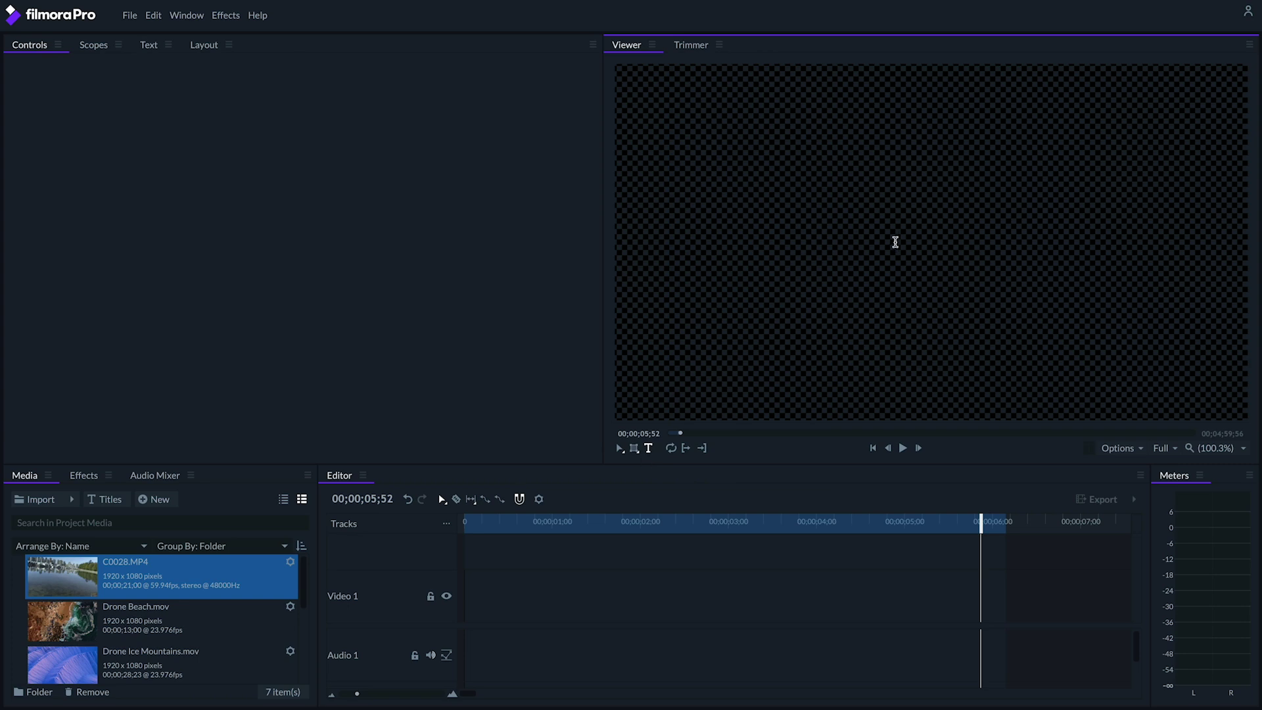
left_click(843, 237)
type("Version 1.6")
key("ctrl+a")
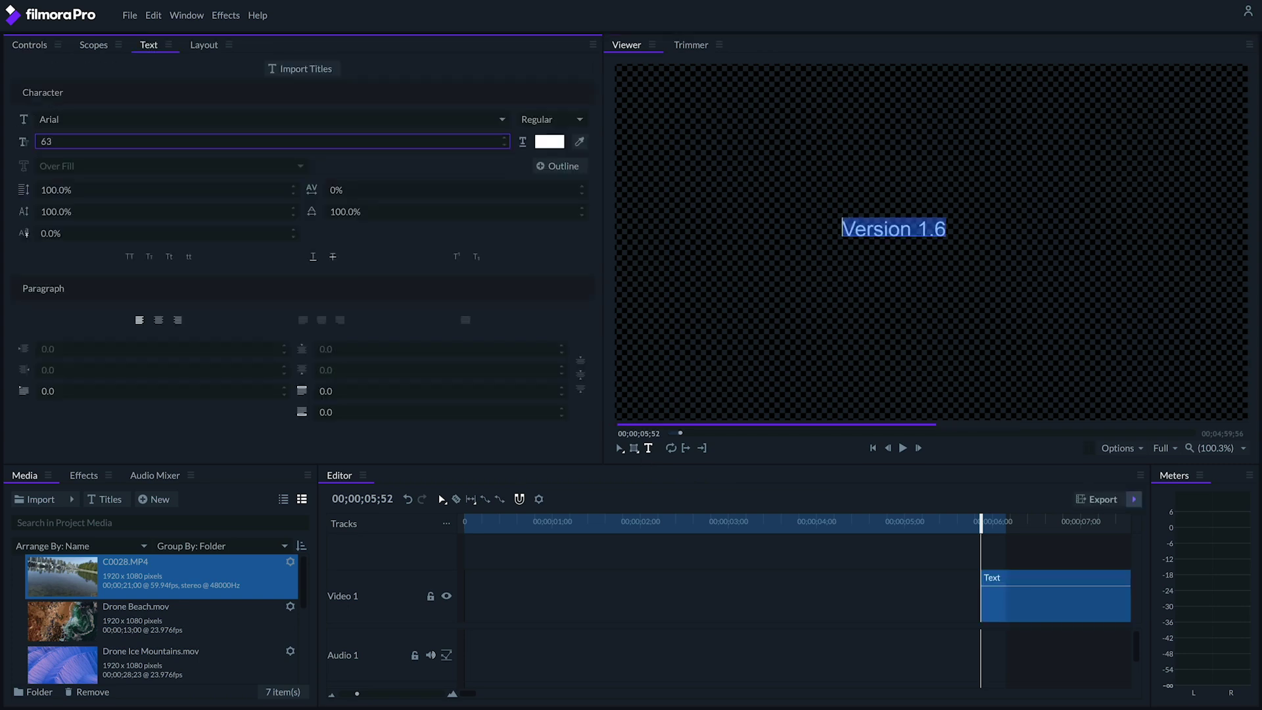
left_click_drag(49, 141, 145, 141)
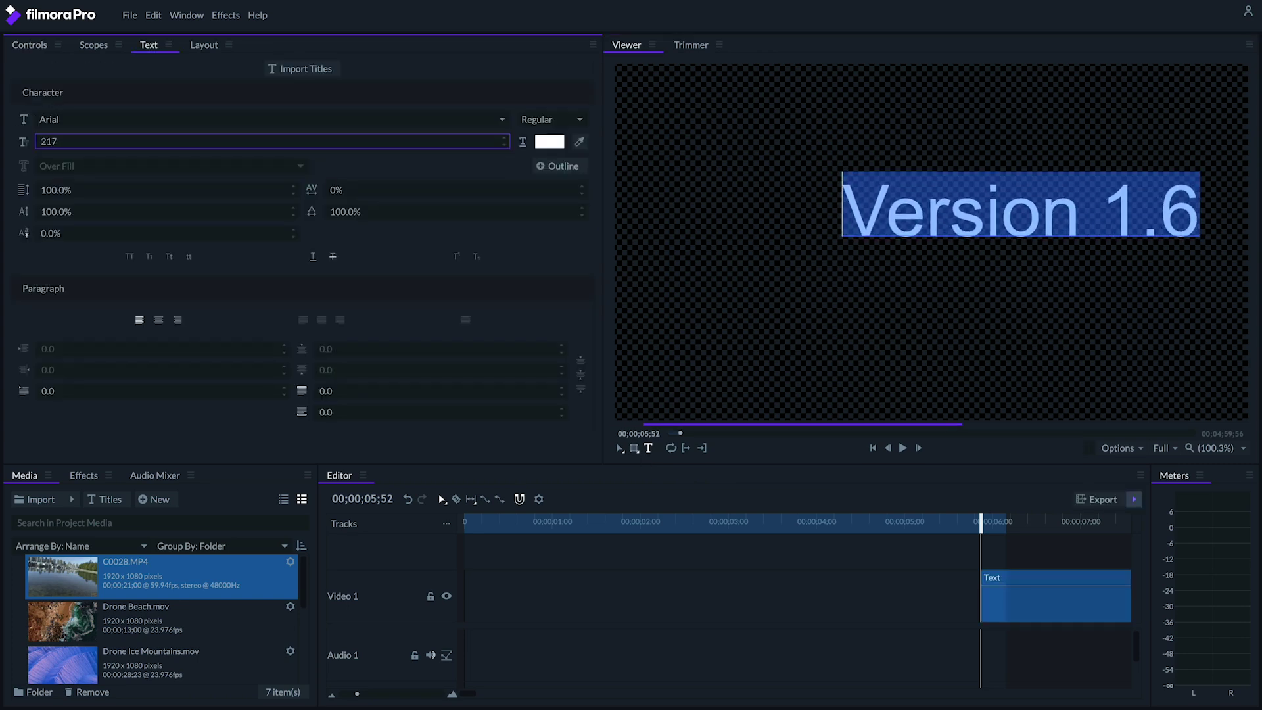
Centre the title's paragraph and align it to the frame's horizontal and vertical centre.
left_click(160, 321)
left_click(204, 45)
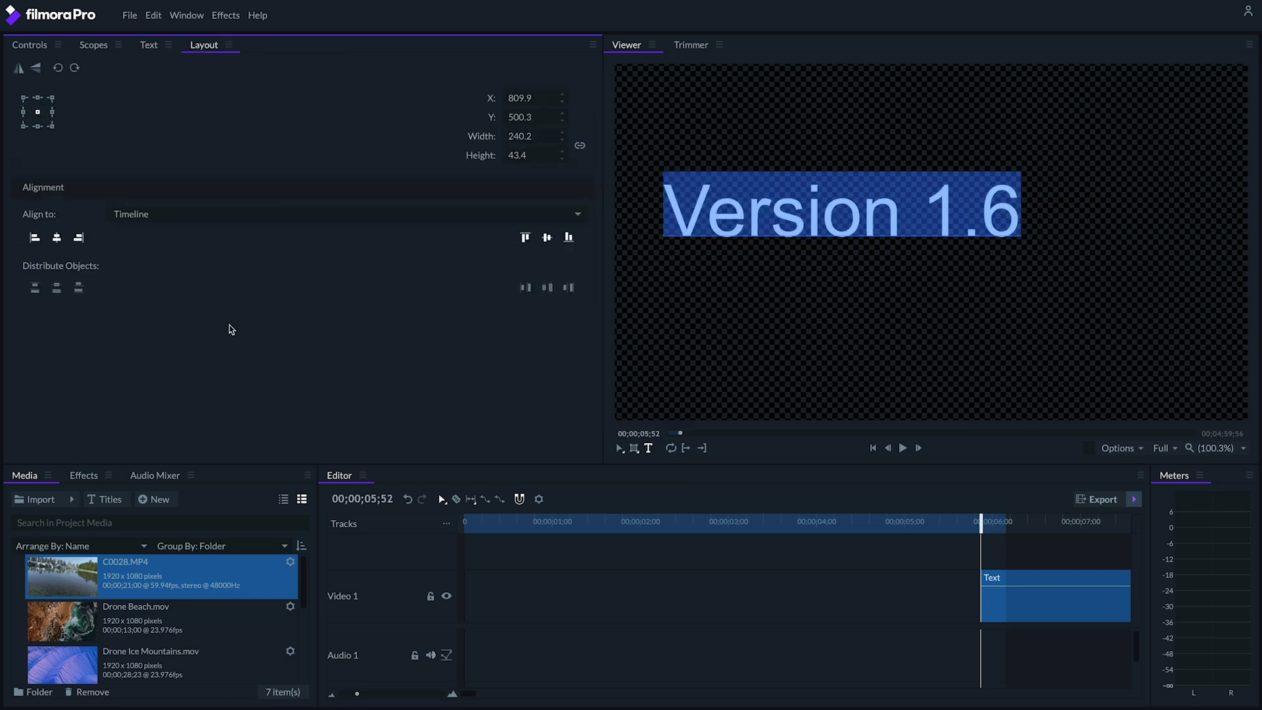
left_click(57, 237)
left_click(546, 238)
left_click(147, 45)
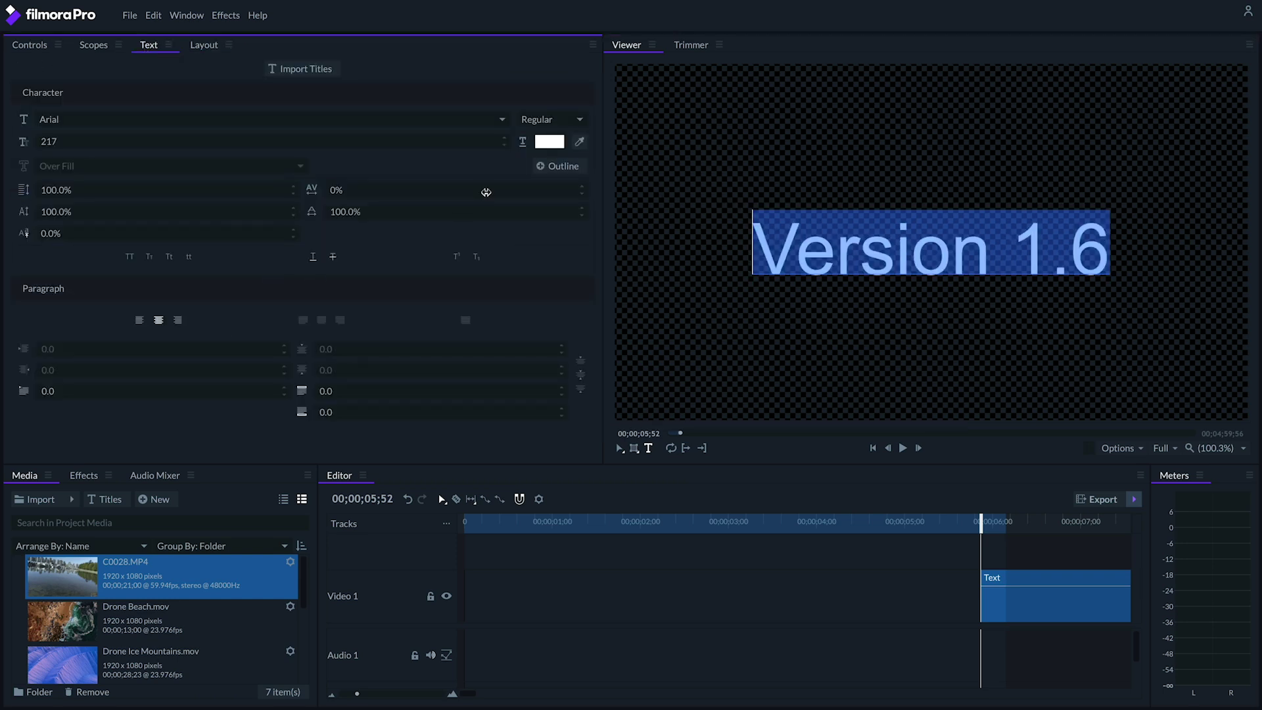
Give the Version 1.6 title a purple outline and a black second outline.
left_click(560, 166)
left_click(541, 168)
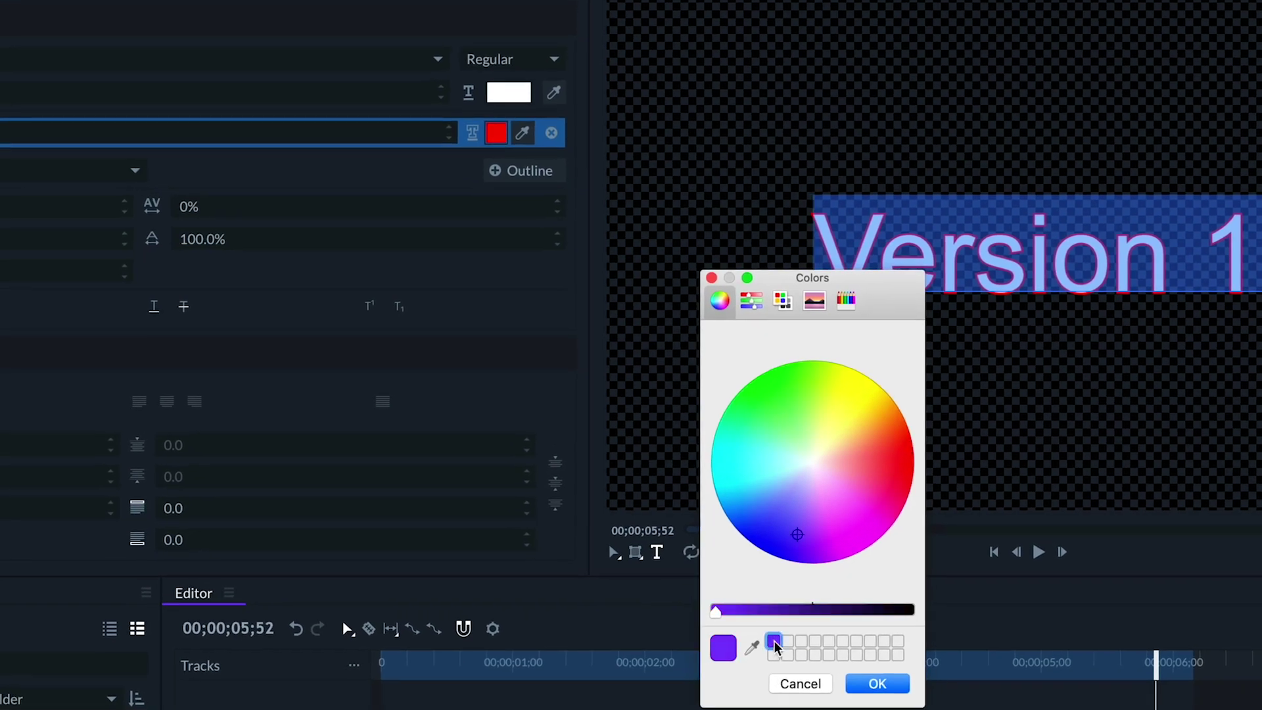
key("Return")
left_click(526, 170)
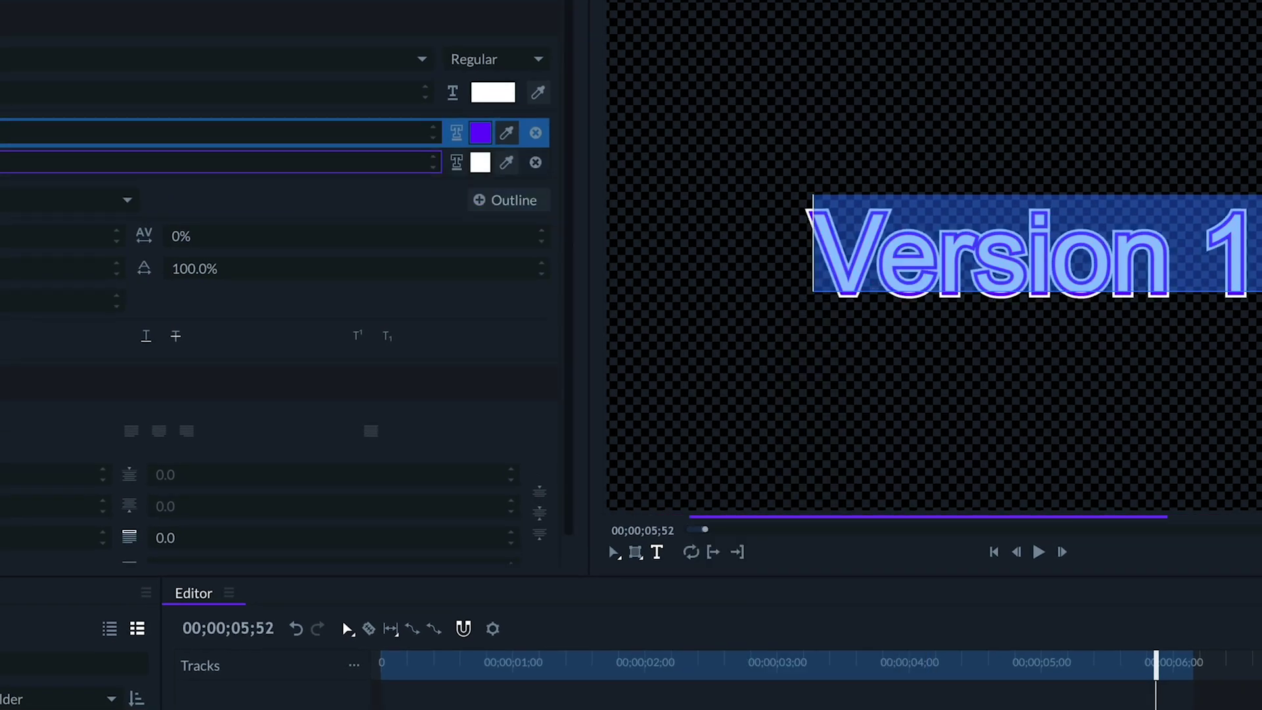
left_click(480, 162)
left_click(878, 684)
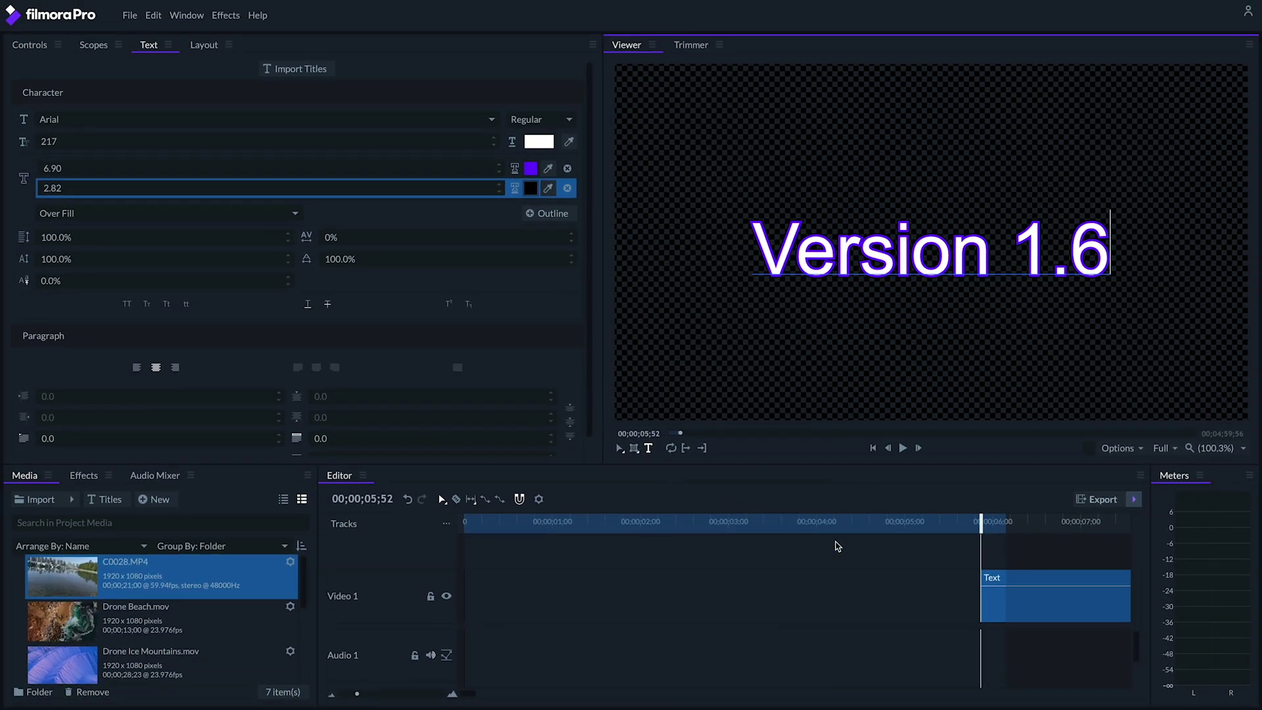
Move the text clip and the playhead to the start of the timeline.
left_click_drag(997, 588, 484, 591)
left_click(468, 522)
left_click_drag(468, 523, 421, 520)
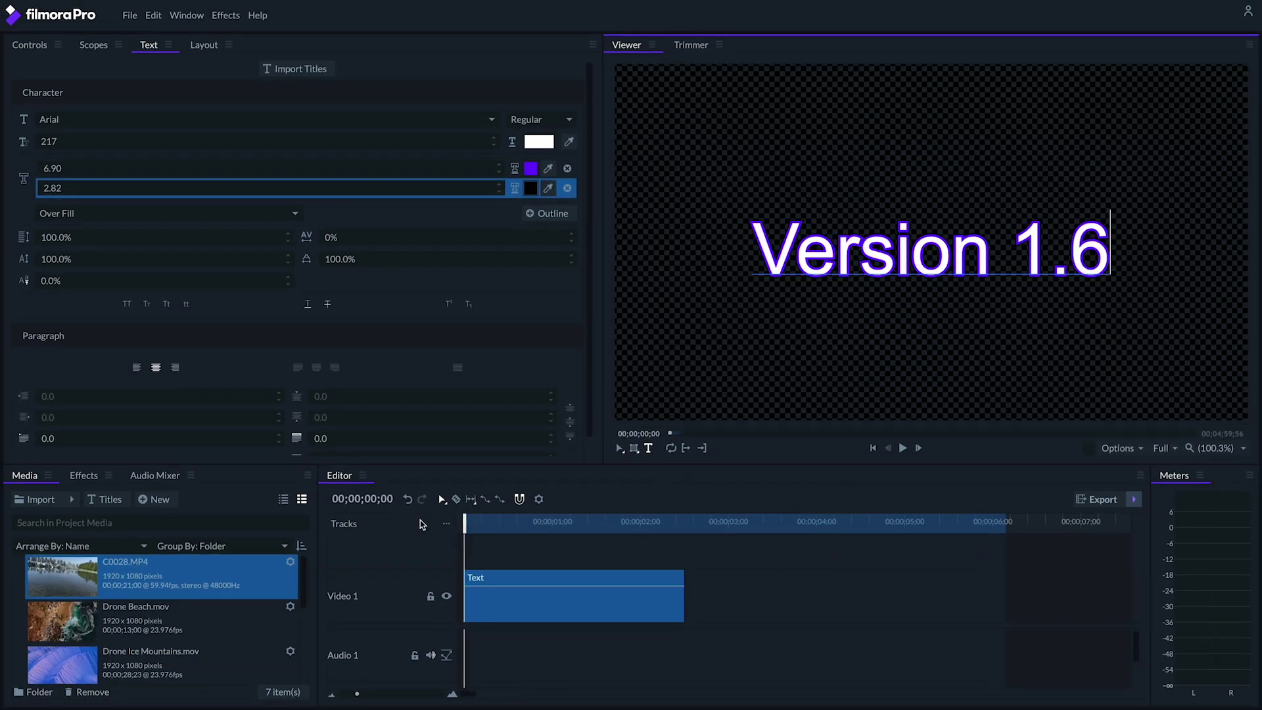
left_click(29, 44)
Add the Animation > Drop behavior to the text clip and preview it.
left_click(594, 577)
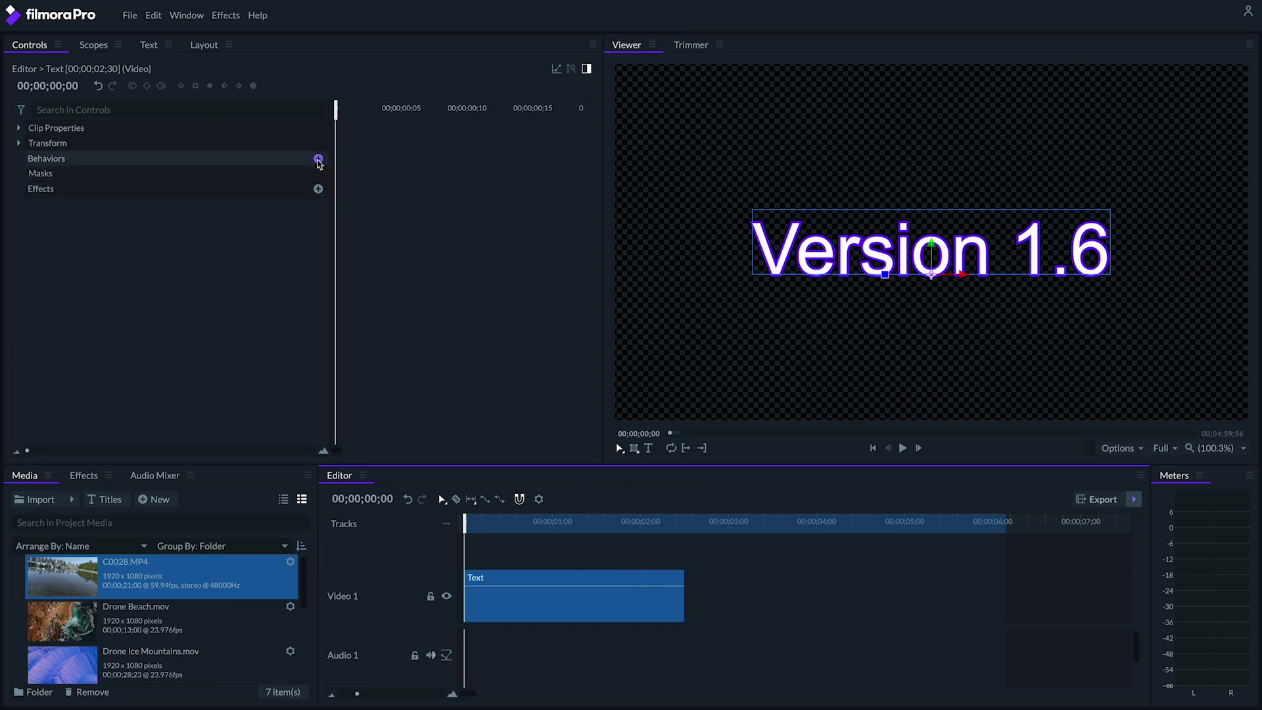
left_click(318, 160)
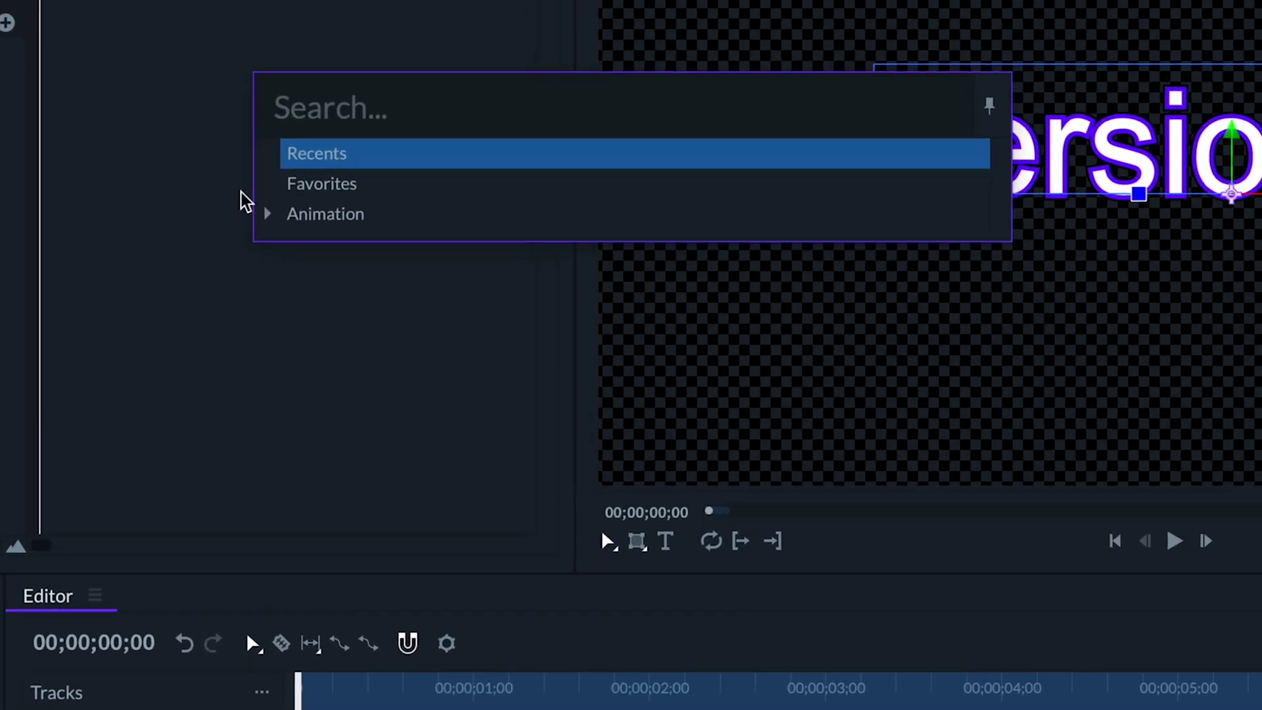
left_click(269, 215)
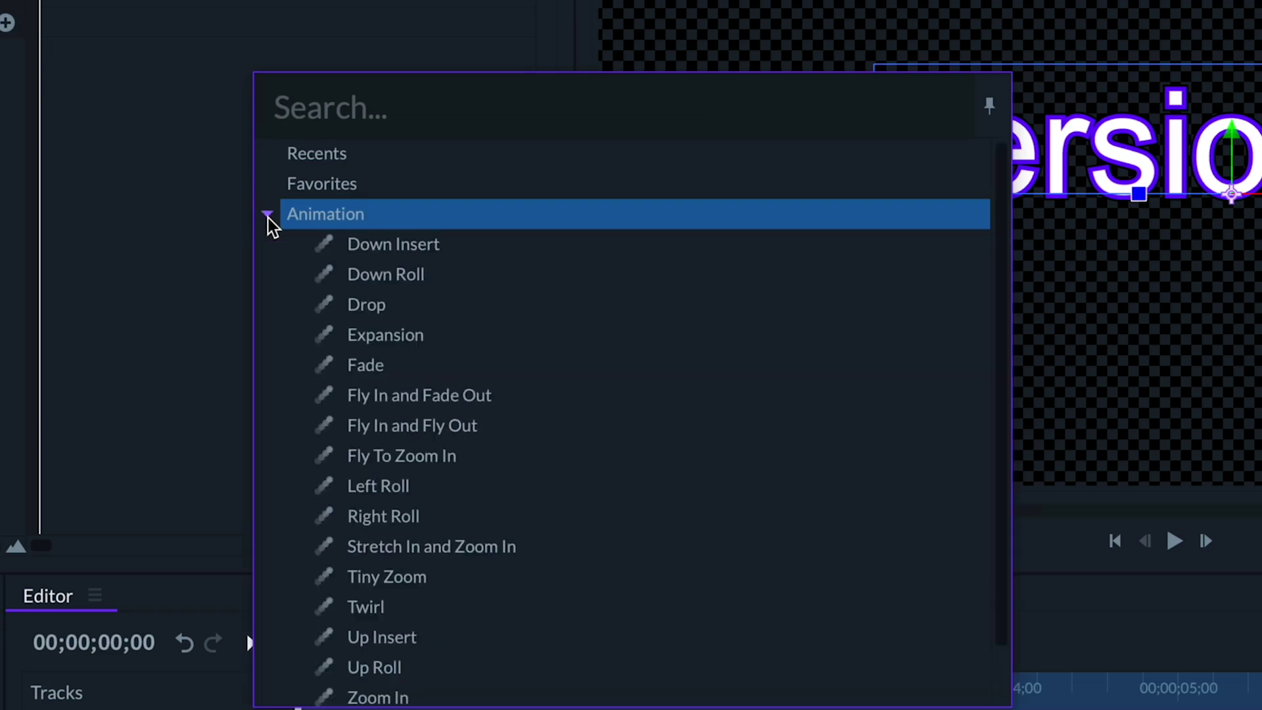
left_click(355, 309)
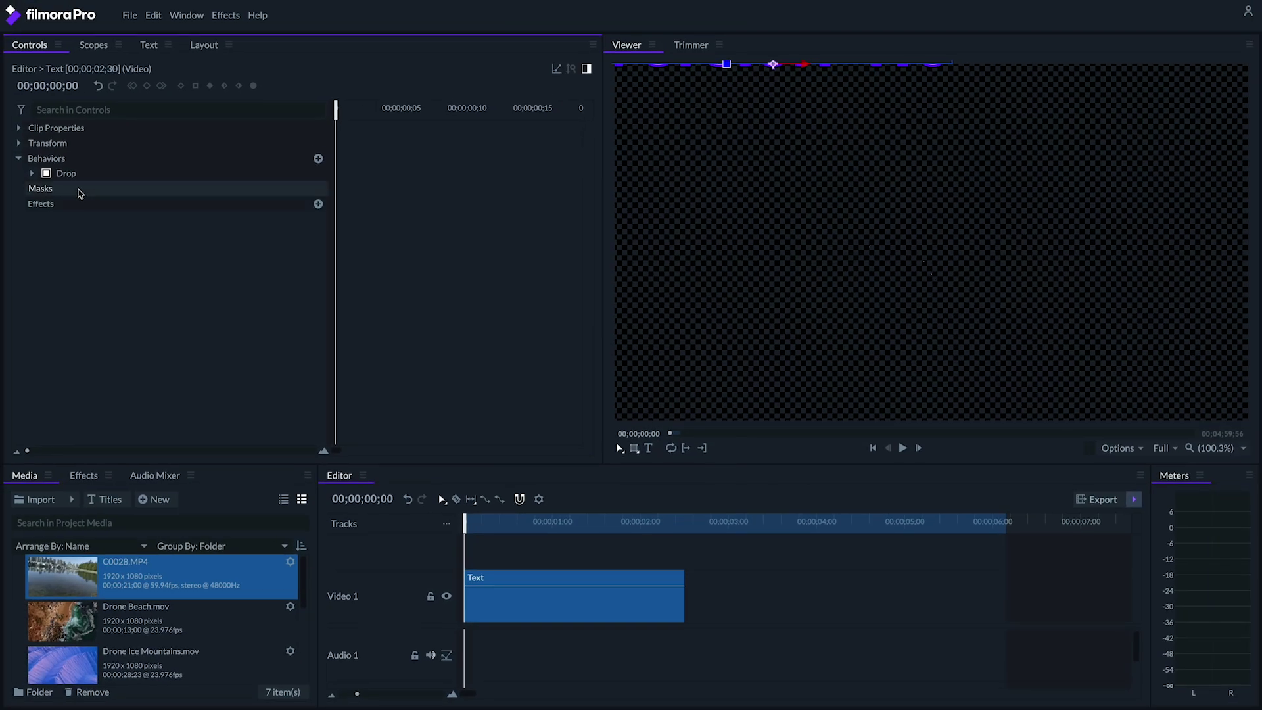
left_click(493, 561)
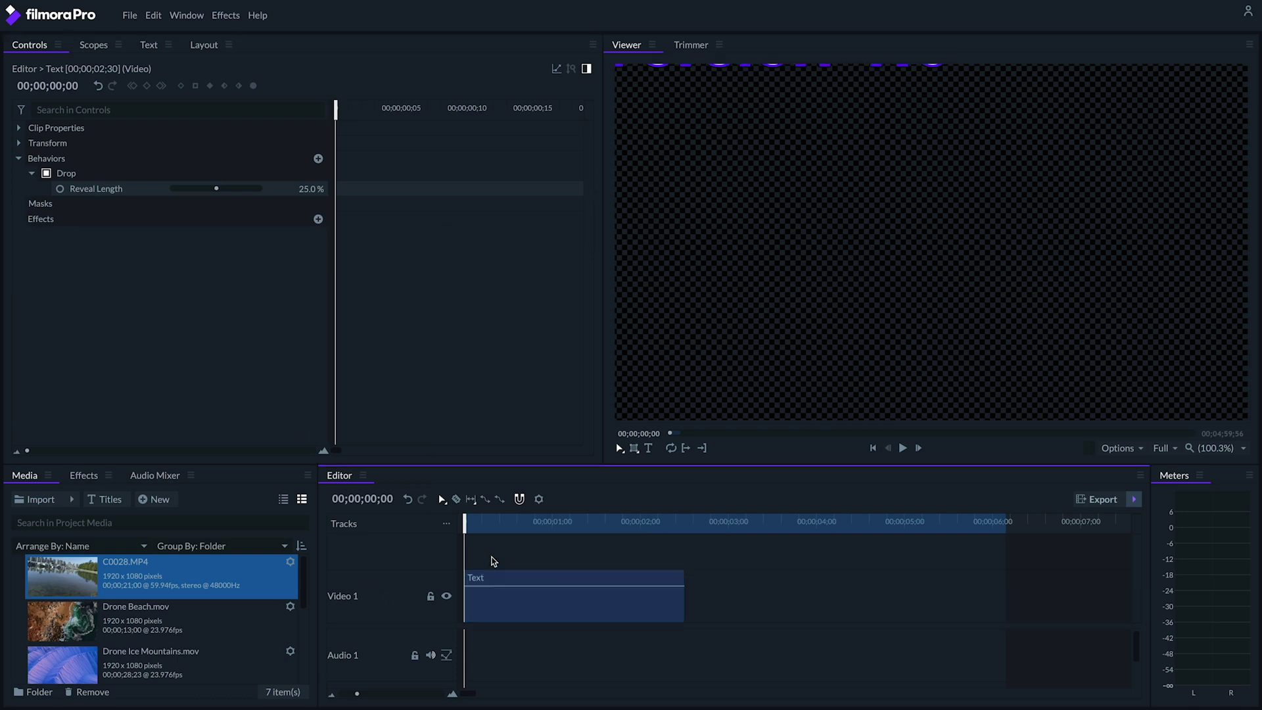
key("space")
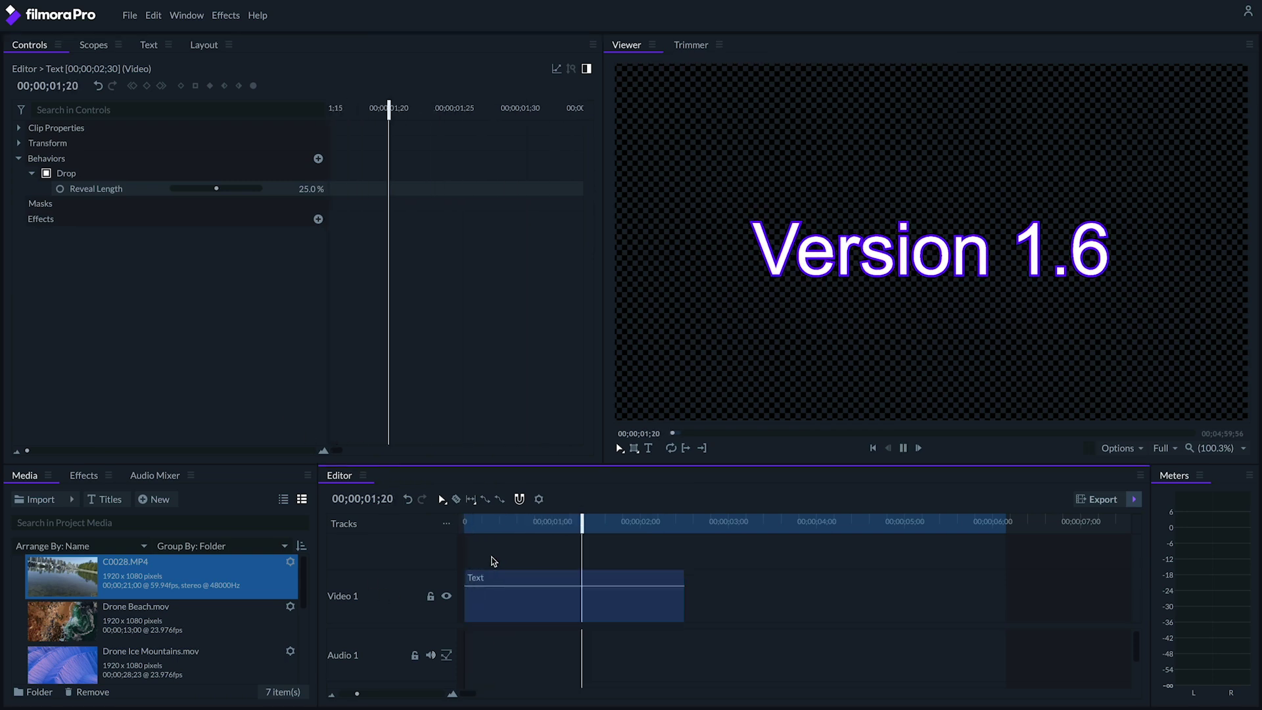
key("space")
Raise the Drop Reveal Length to 50% and scrub through the drop-in animation.
left_click_drag(570, 522, 464, 521)
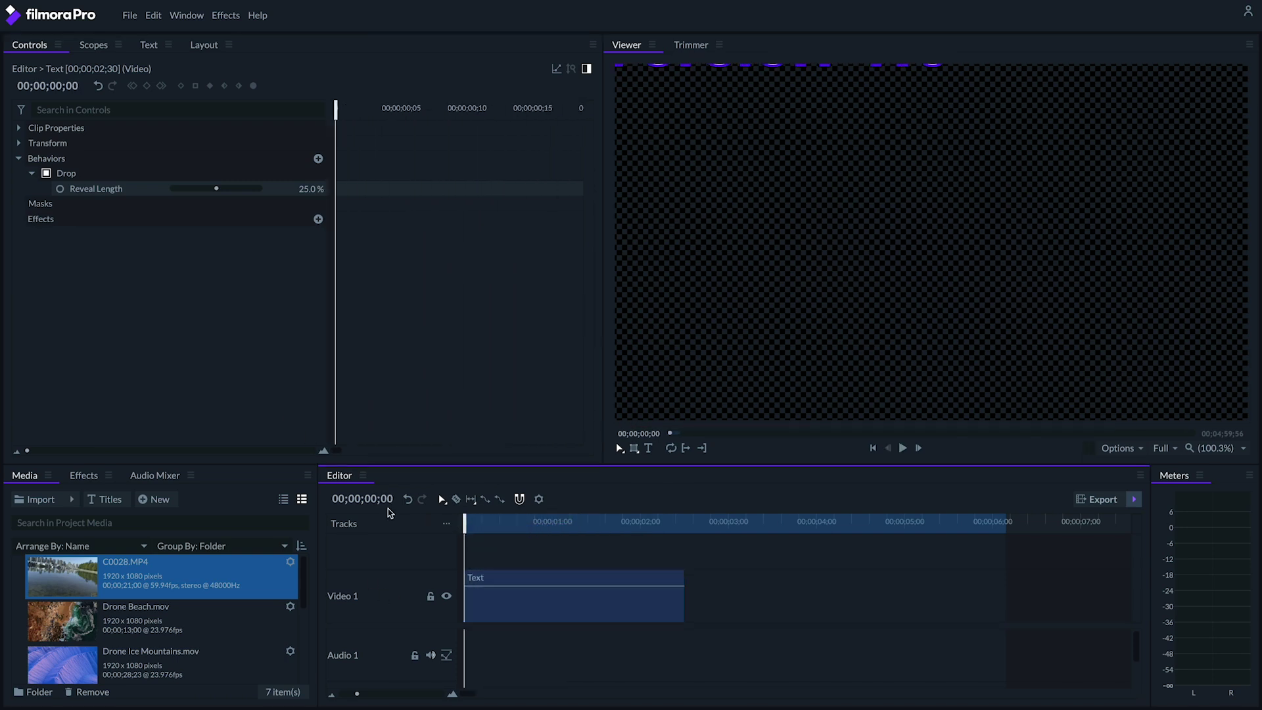
left_click_drag(216, 188, 264, 193)
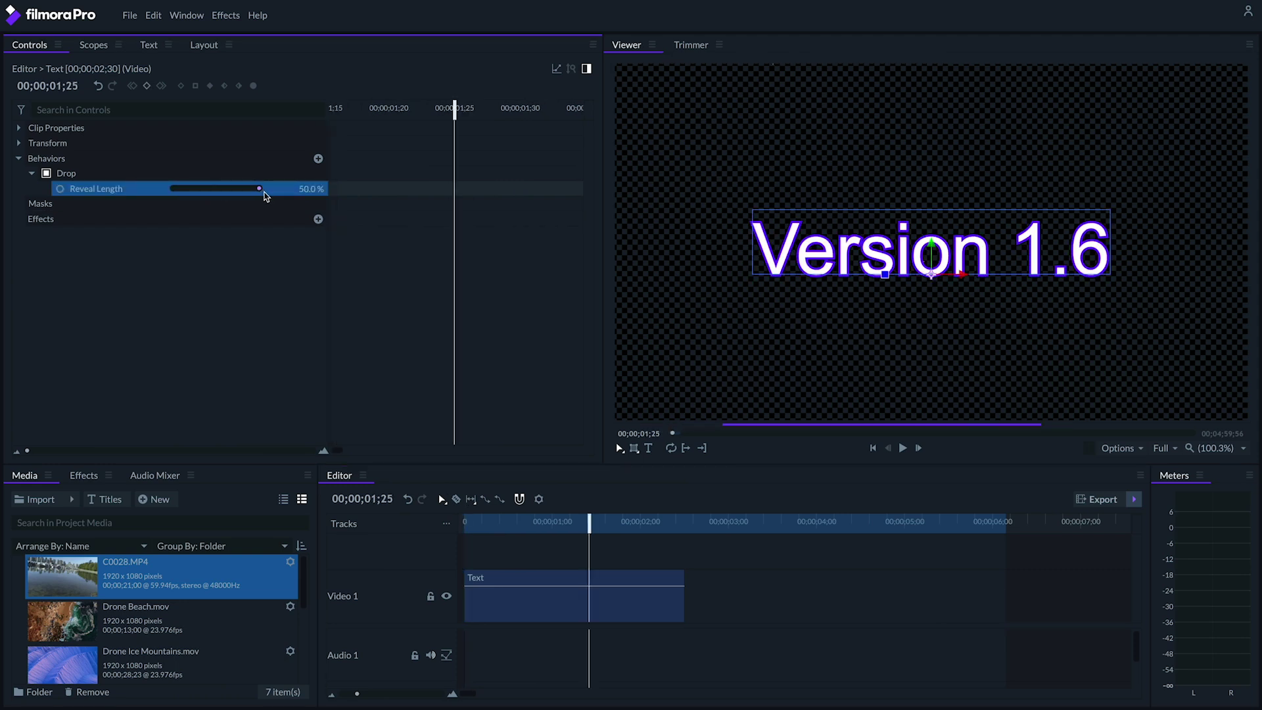
left_click_drag(590, 521, 464, 521)
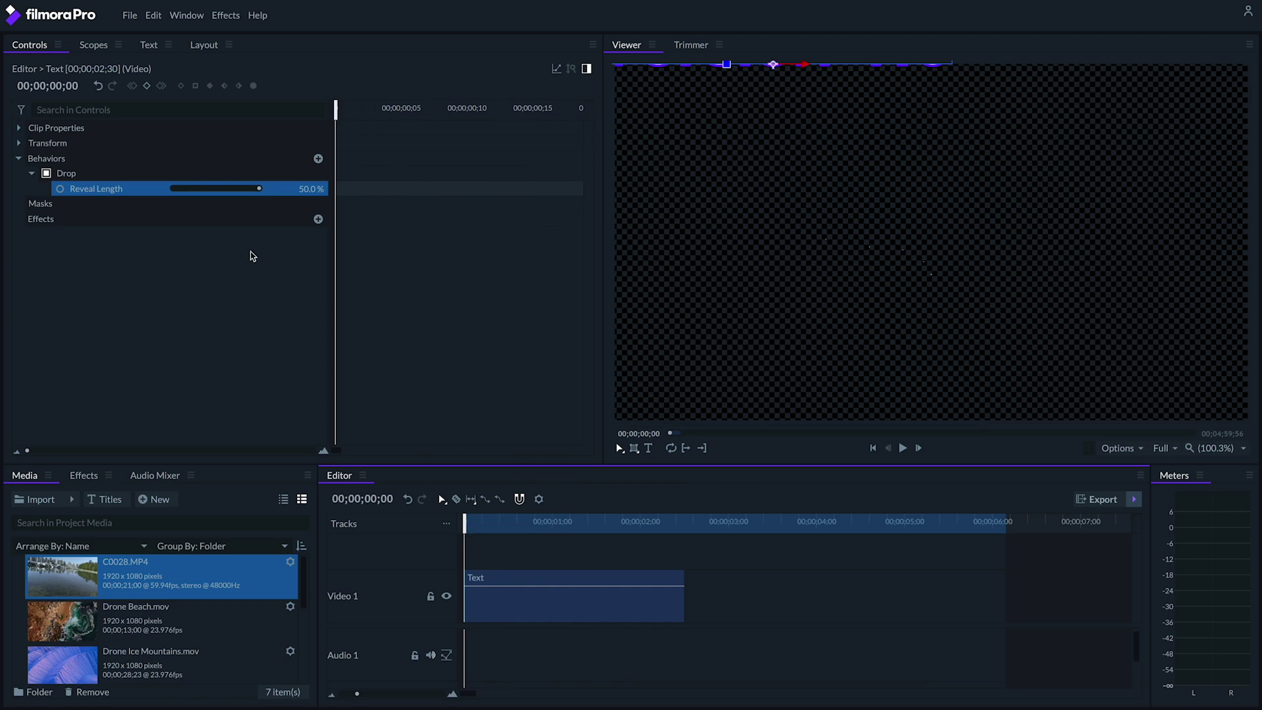
Enable Motion Blur in the text's Clip Properties and play the animation.
left_click(27, 130)
left_click(322, 159)
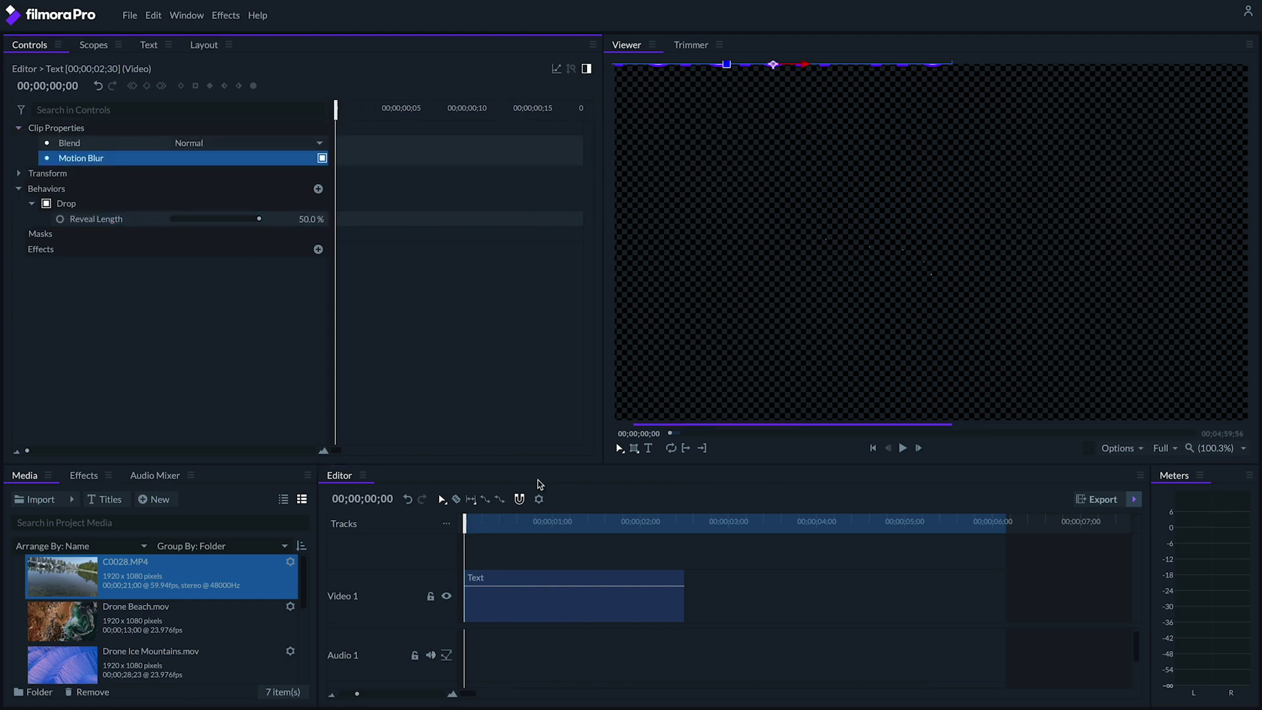
left_click(519, 549)
key("space")
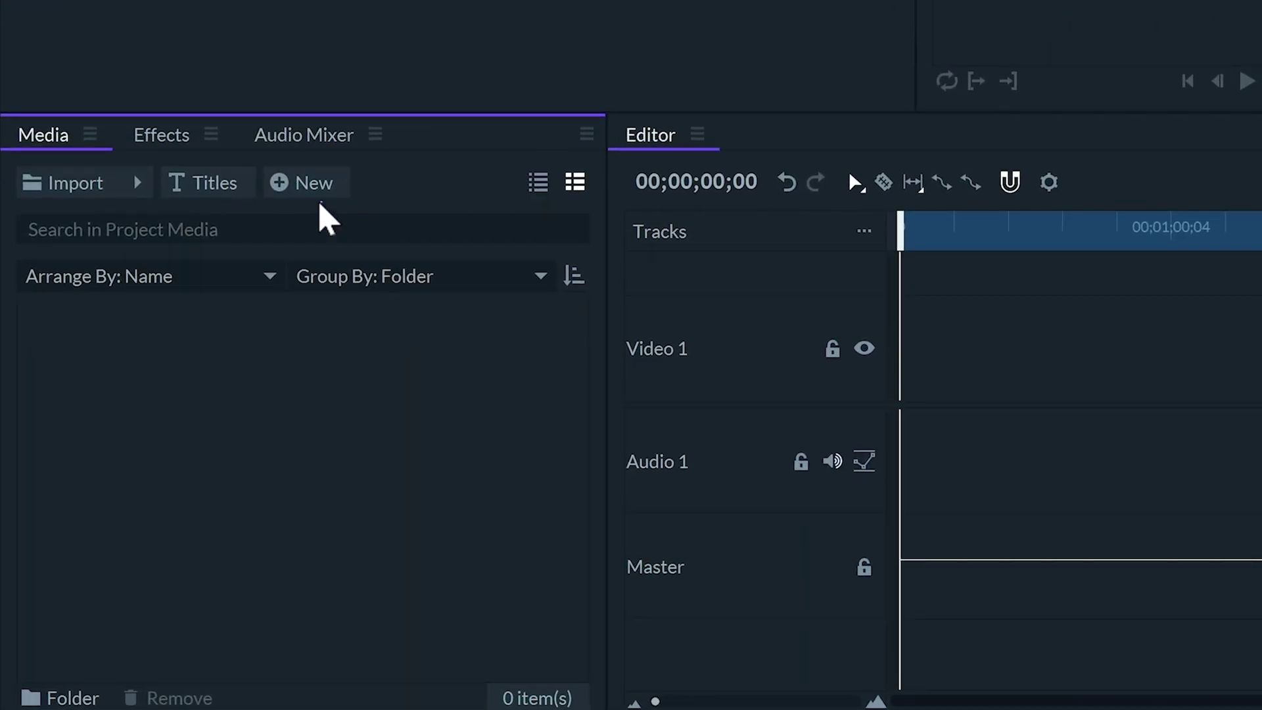
Set up a 1920x1080 Filmora Scrn capture that also records the Logitech HD Webcam C310.
left_click(314, 256)
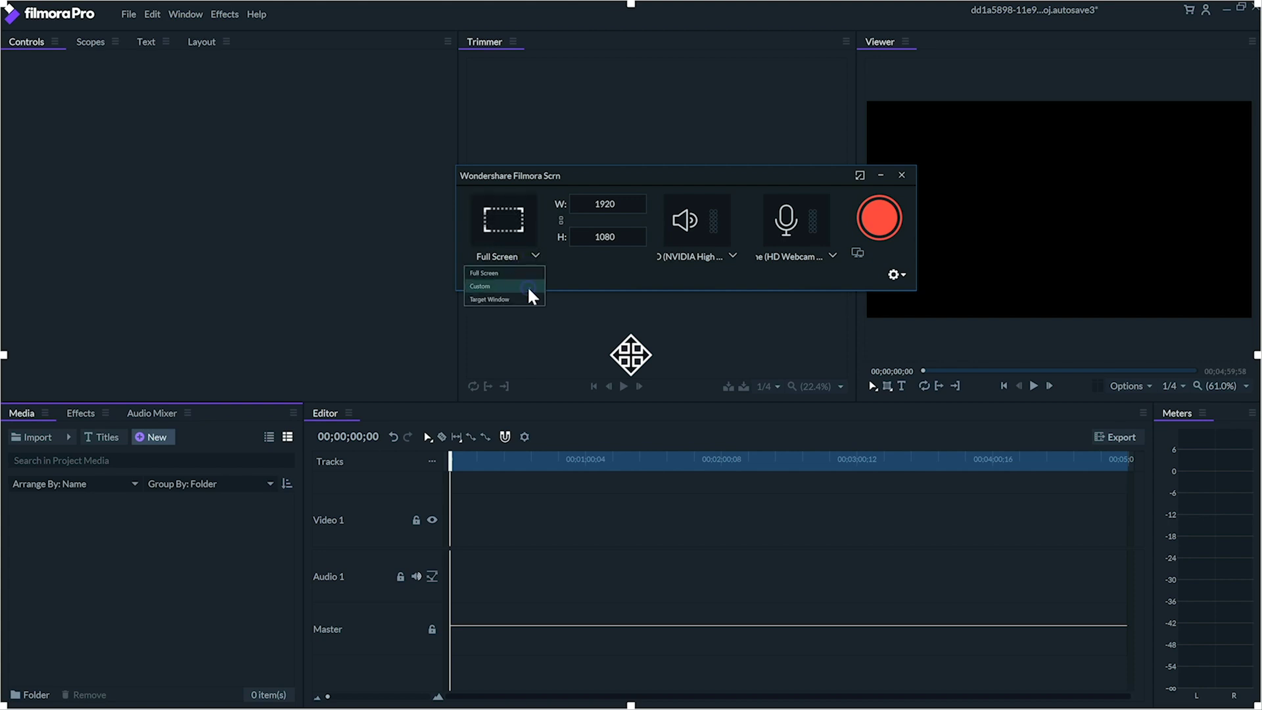
left_click(531, 286)
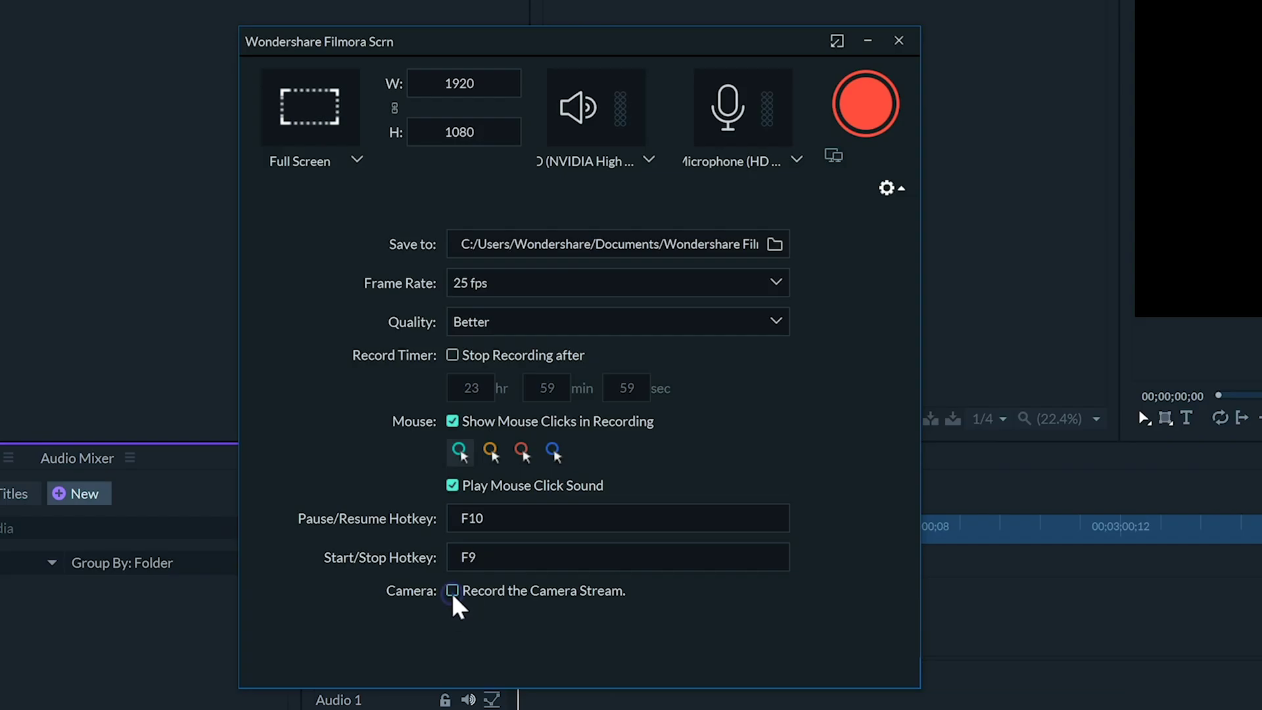
left_click(452, 591)
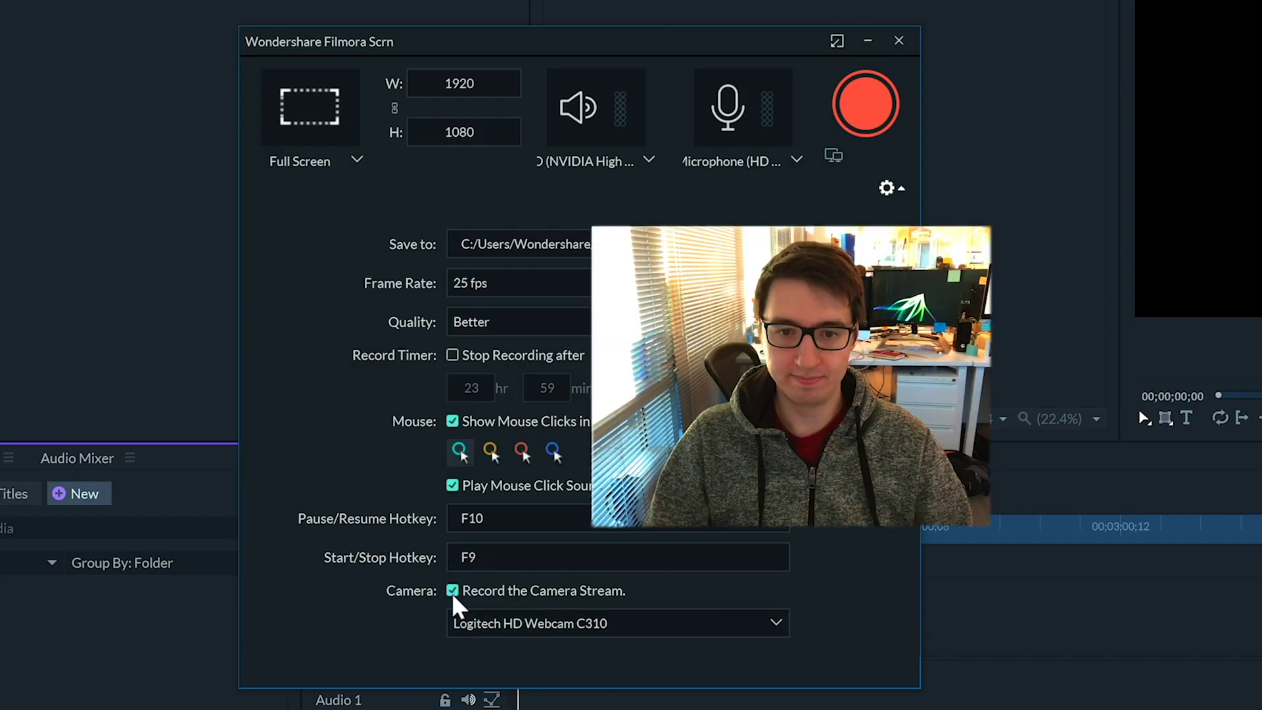
left_click(699, 625)
left_click(723, 625)
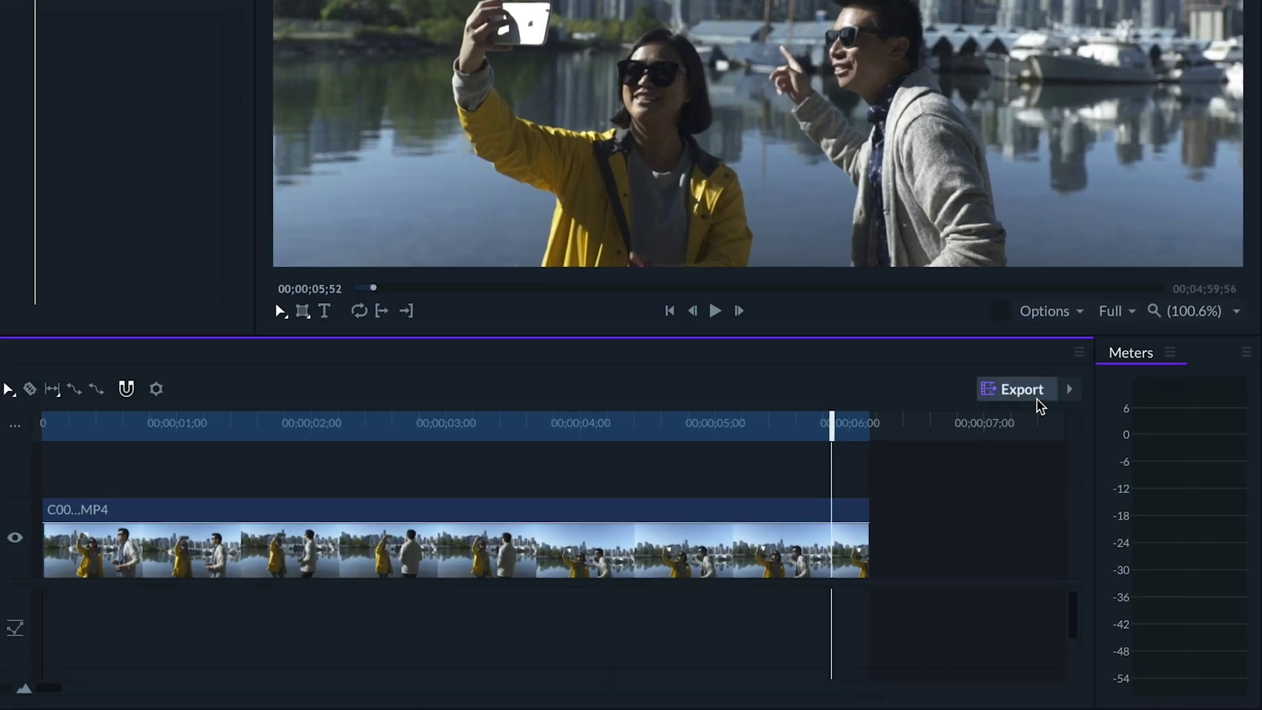
Show the Export menu's Add to Queue choices, In-to-Out Area and Contents.
left_click(1135, 499)
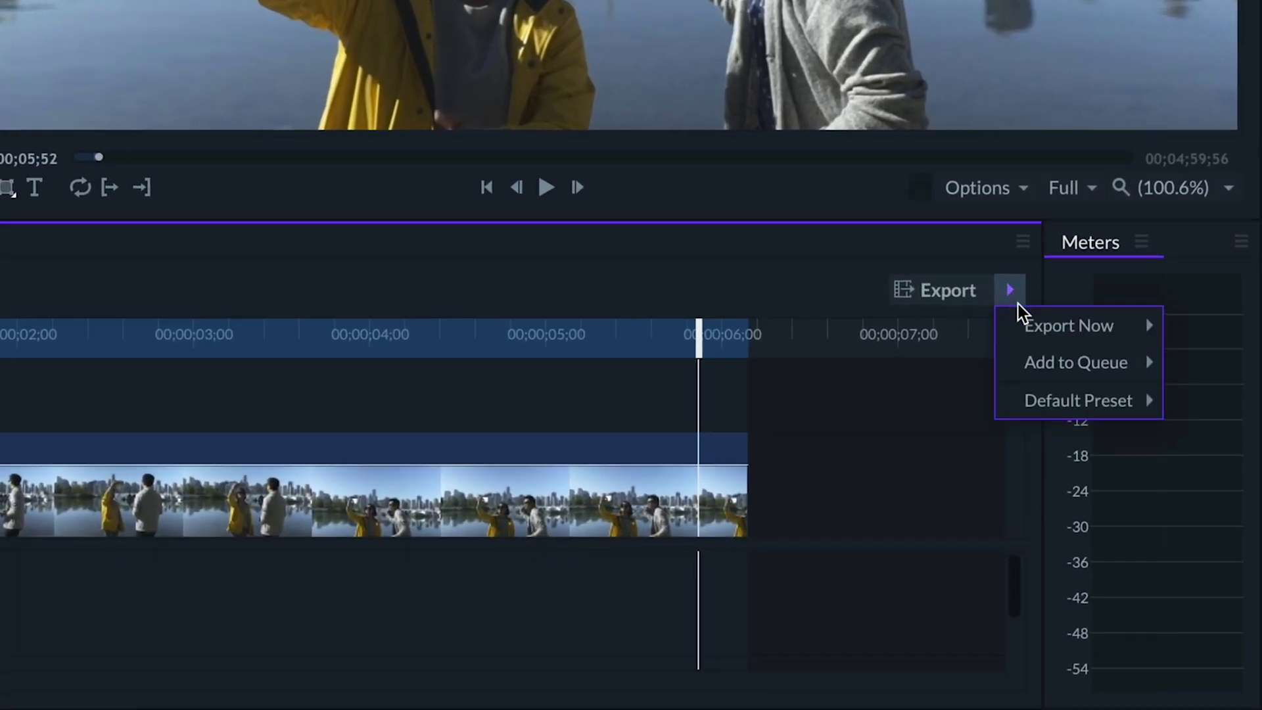
mouse_move(1036, 333)
mouse_move(1040, 365)
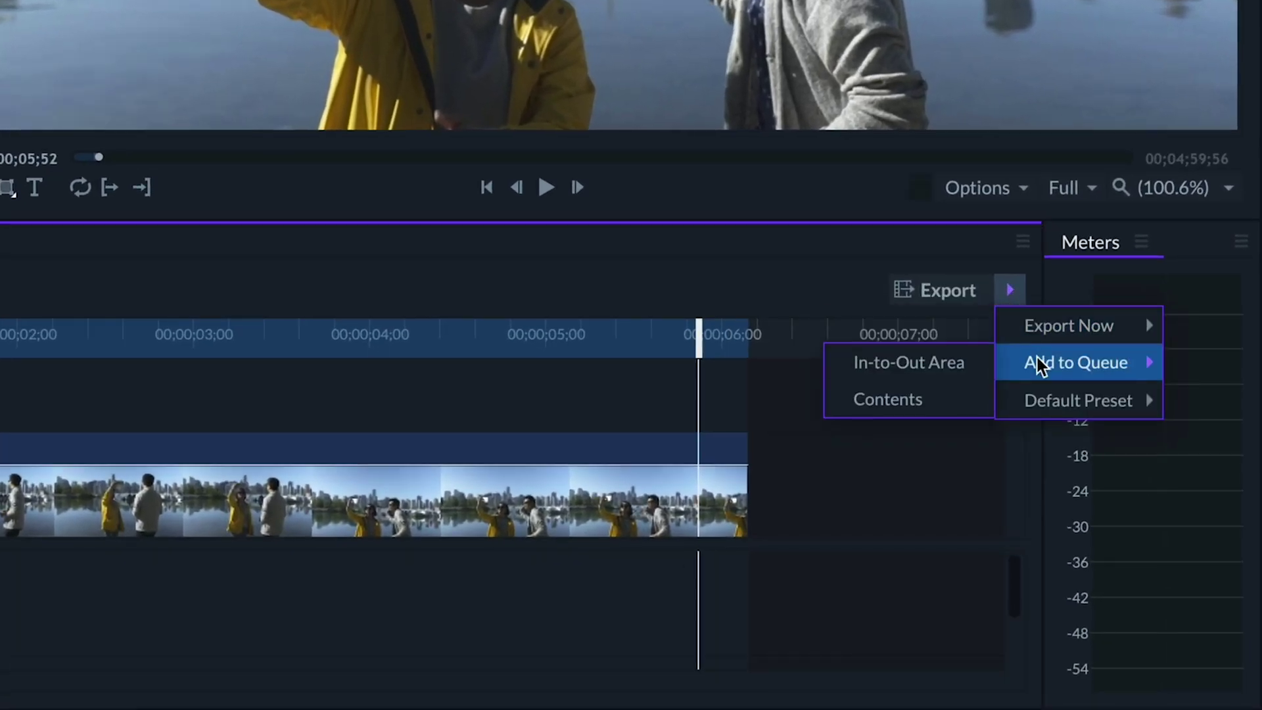
left_click(995, 297)
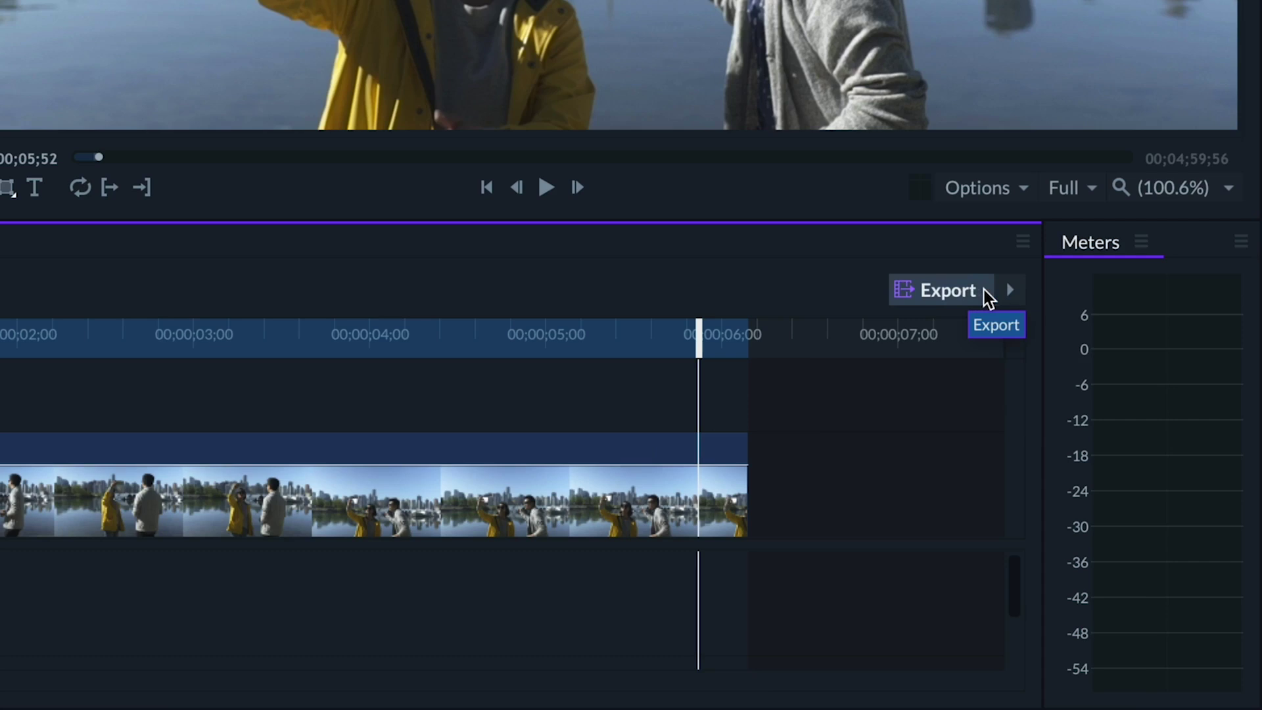
left_click(1011, 290)
mouse_move(1074, 433)
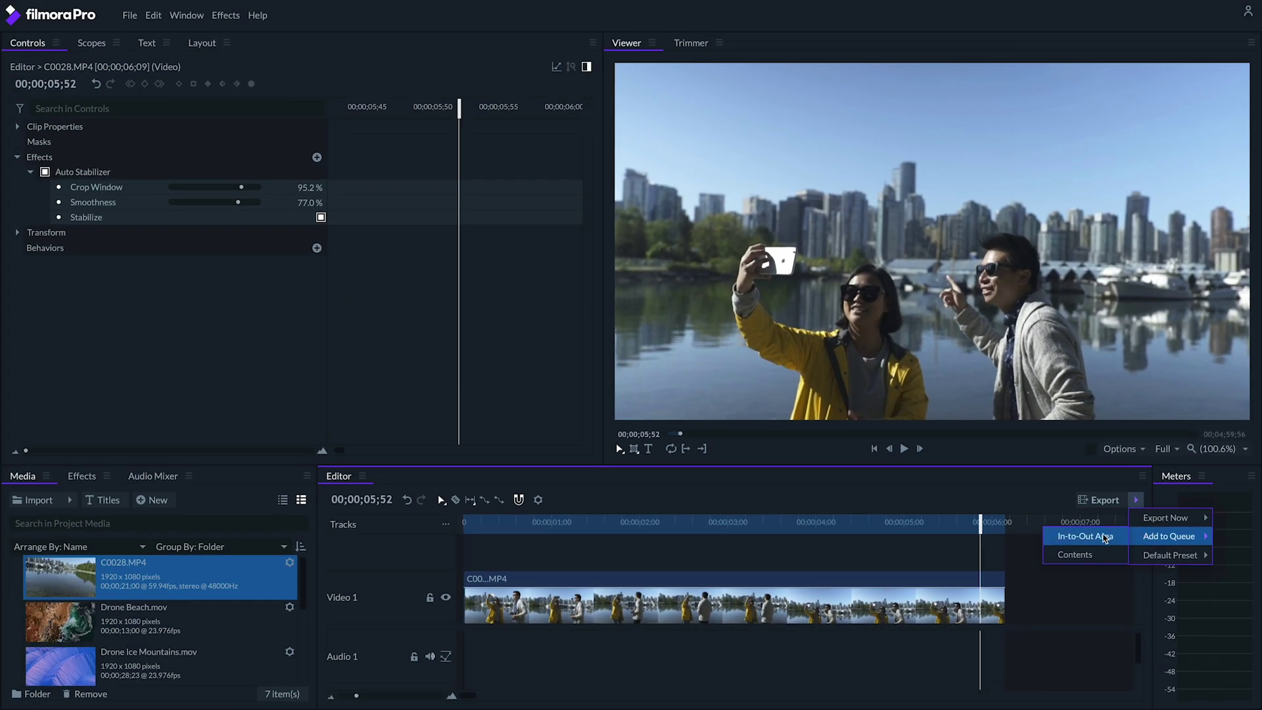
left_click(1104, 537)
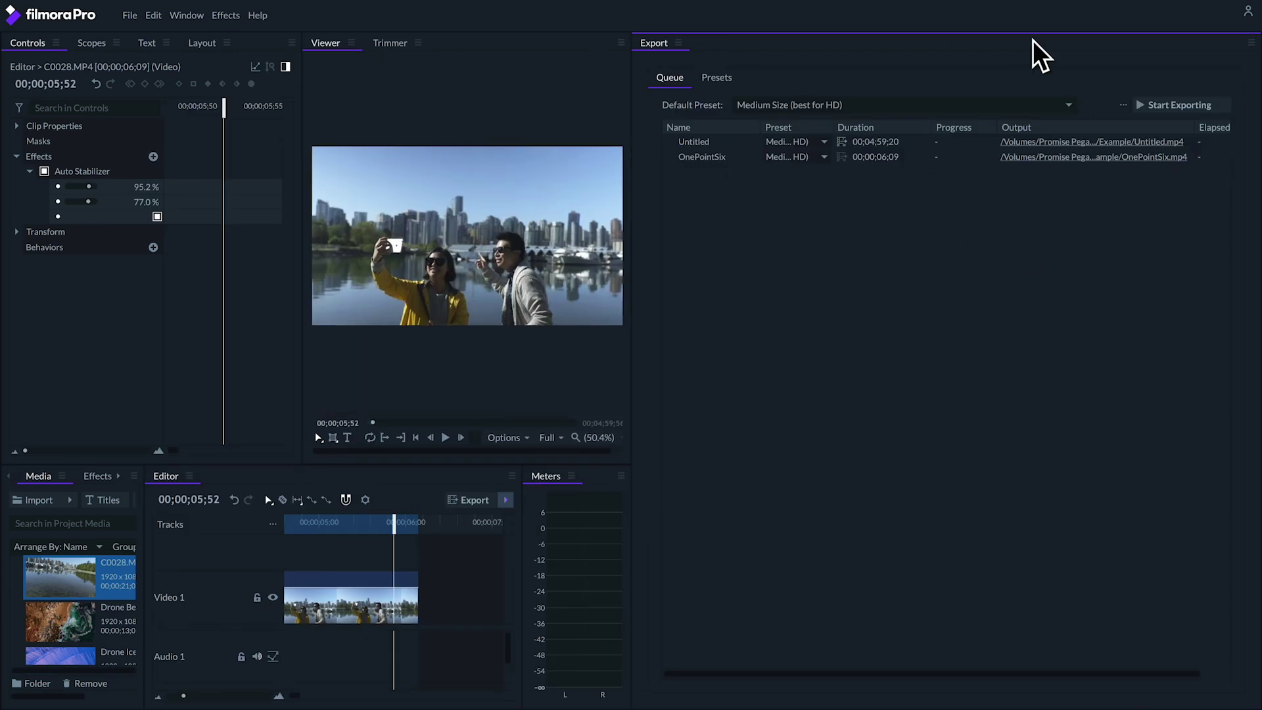
Dock the Export panel beside Controls/Text/Layout and start exporting the queued jobs.
left_click_drag(655, 44, 282, 62)
left_click(512, 108)
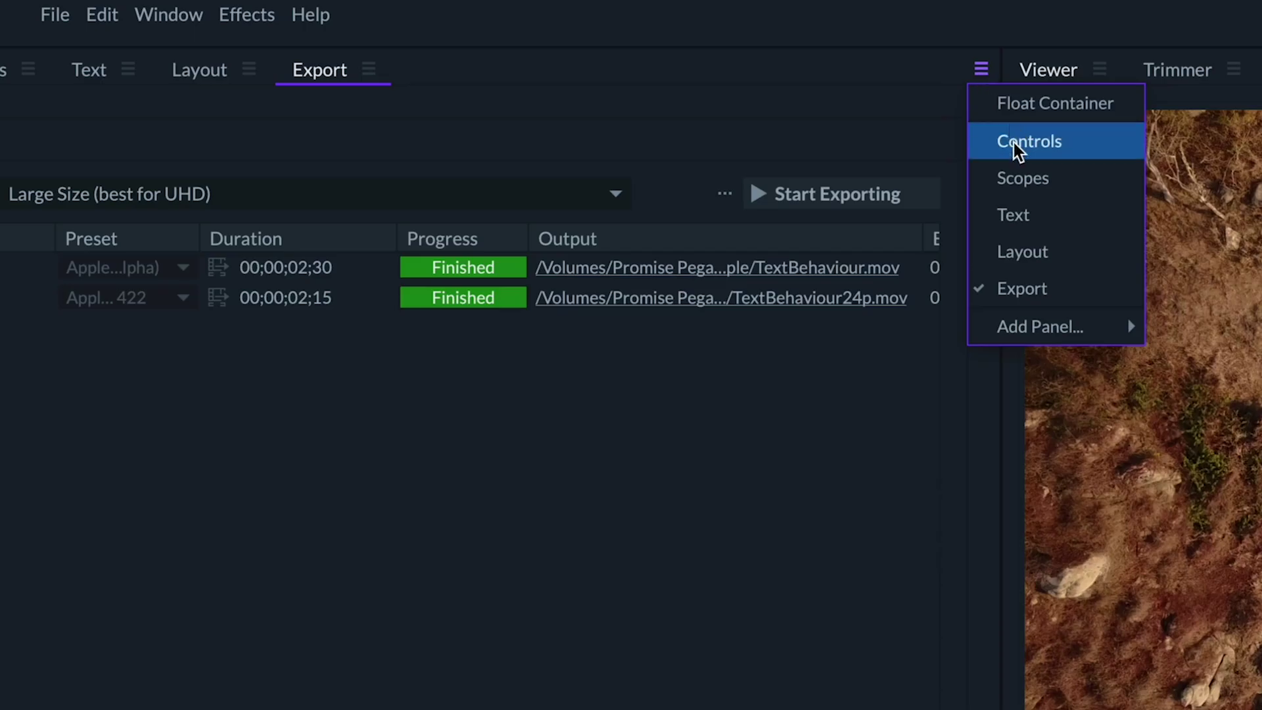
Switch the panel to Controls, then Scopes, and open the Home screen's Tutorials page.
left_click(1014, 144)
left_click(983, 70)
left_click(1011, 181)
left_click(982, 68)
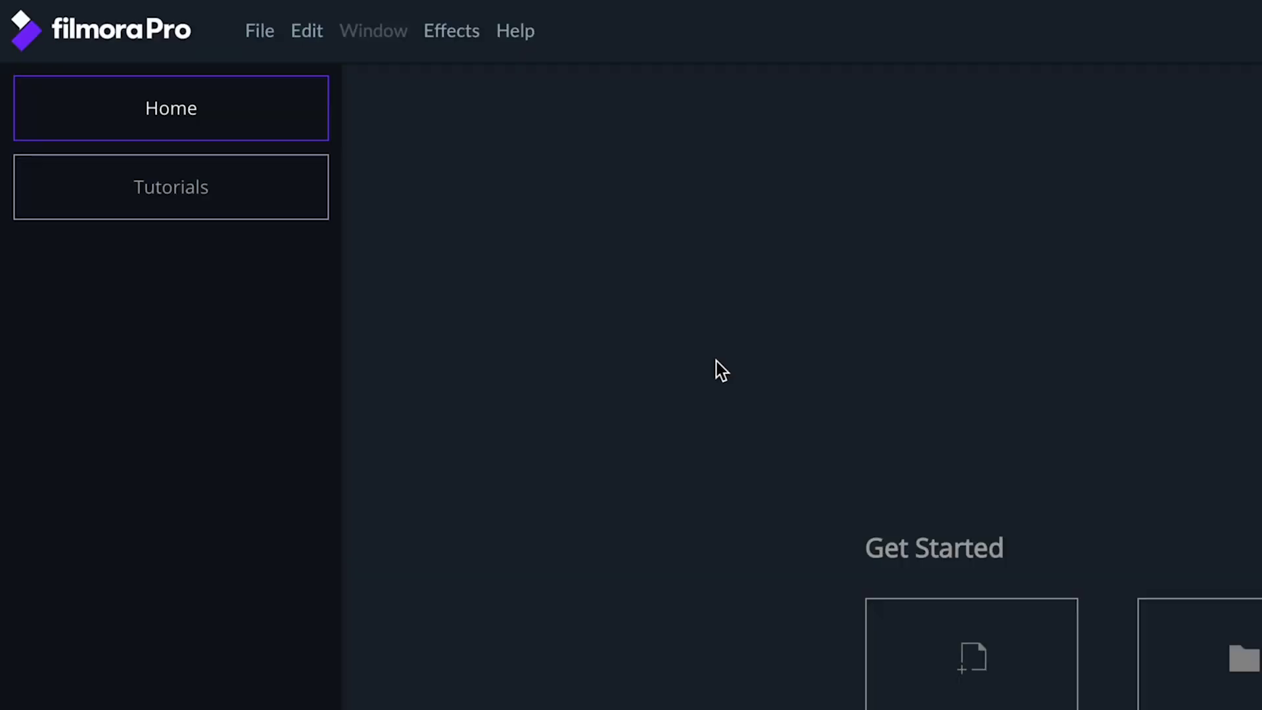
left_click(186, 217)
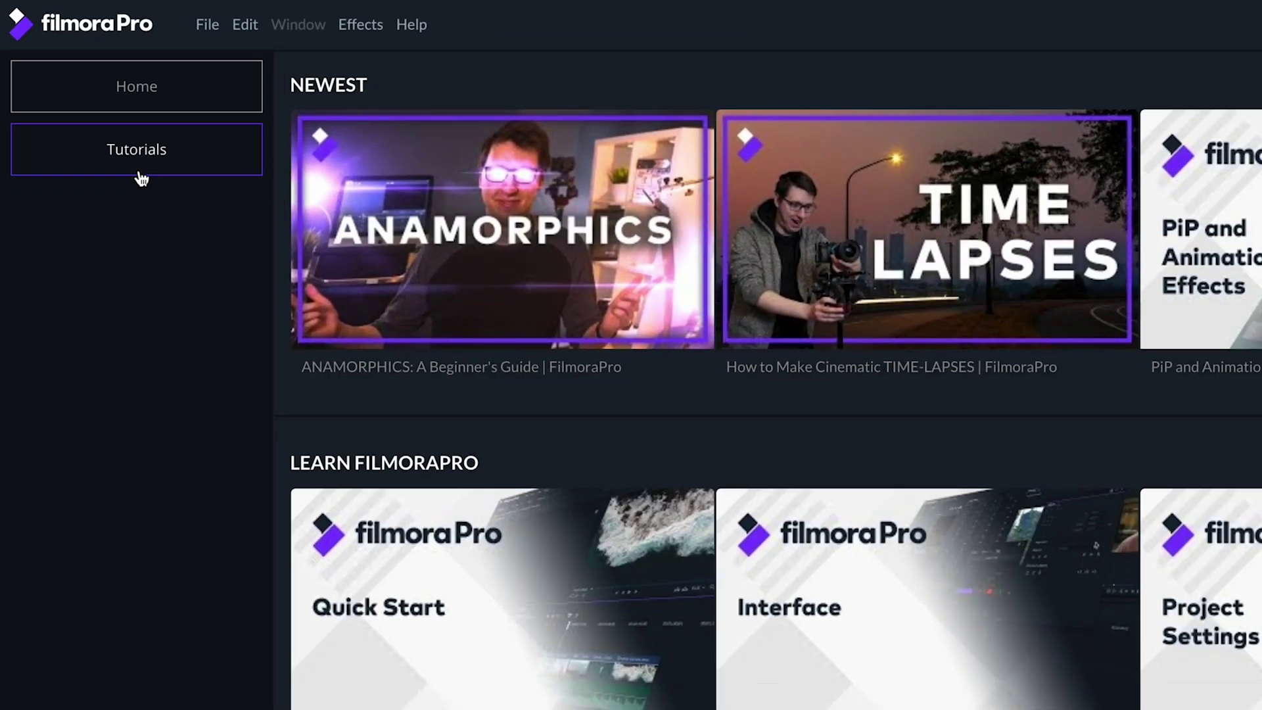